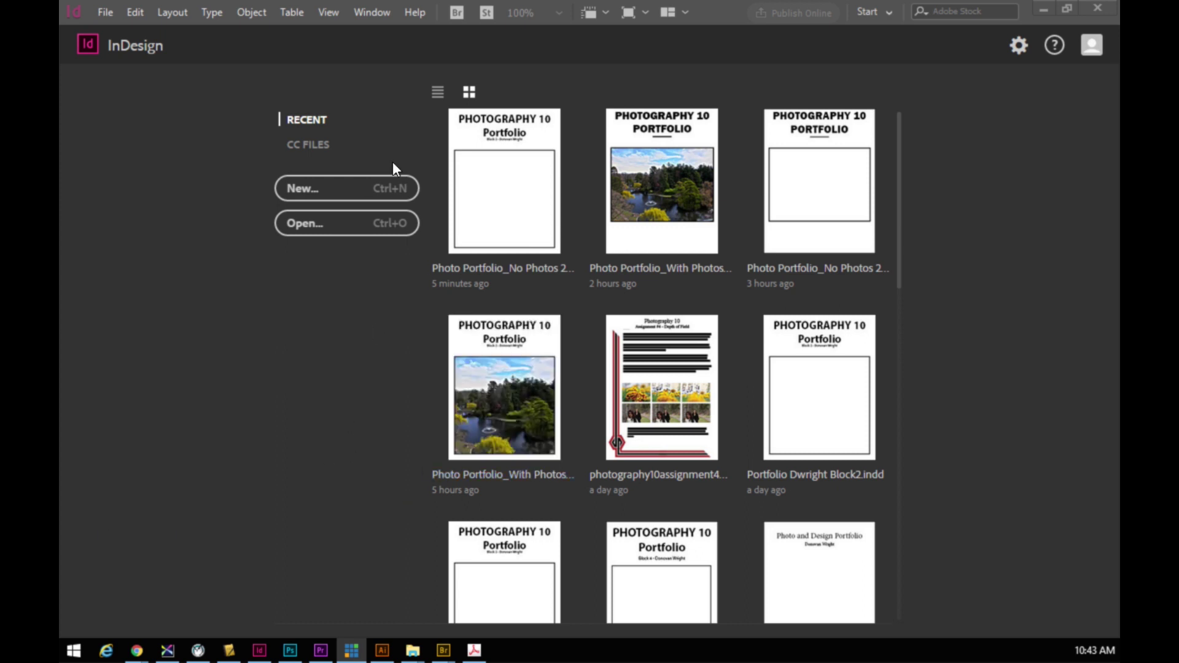
Step: Start a new document, set its units to inches and name it Video Test
left_click(383, 205)
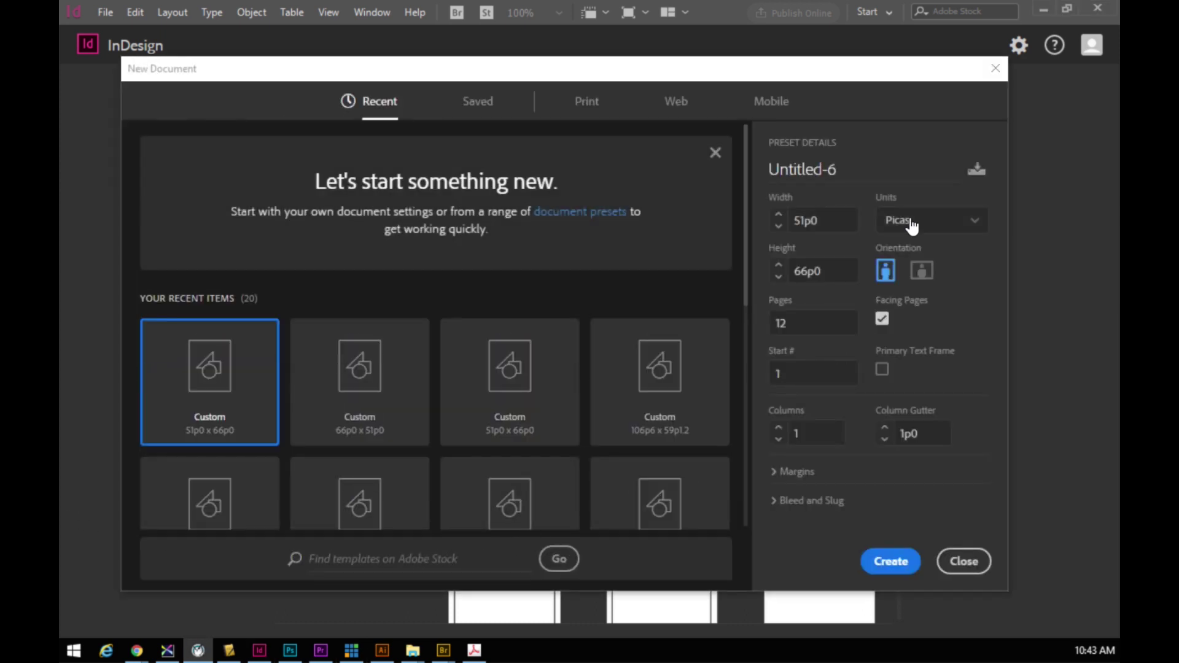
left_click(950, 227)
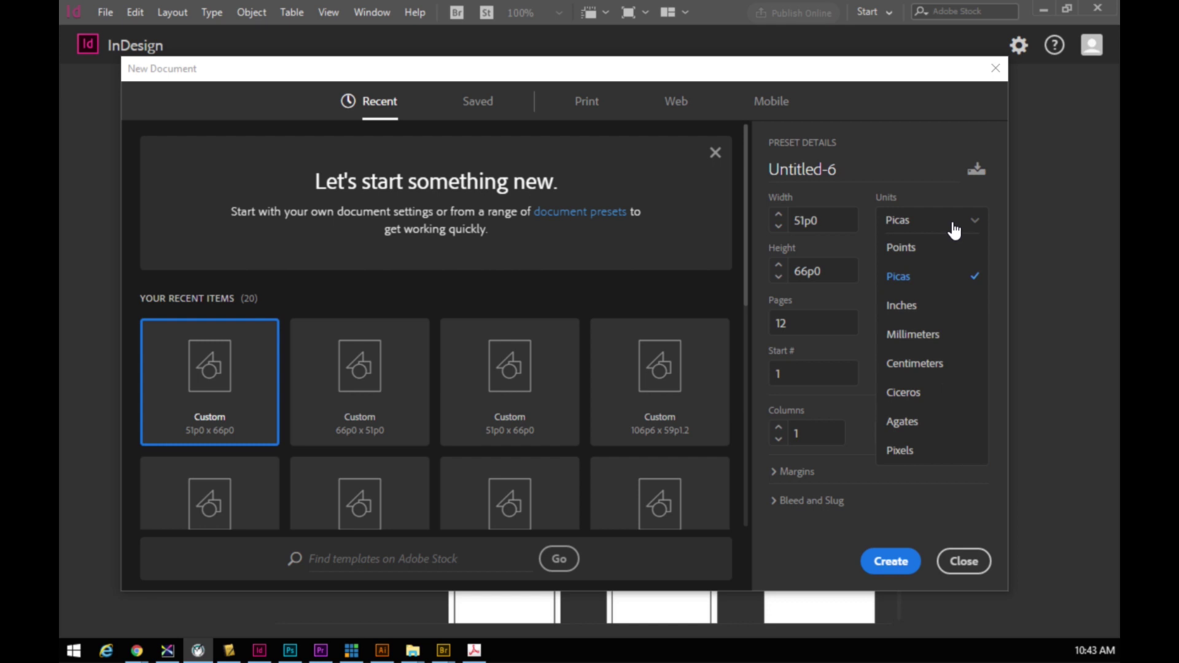
left_click(930, 308)
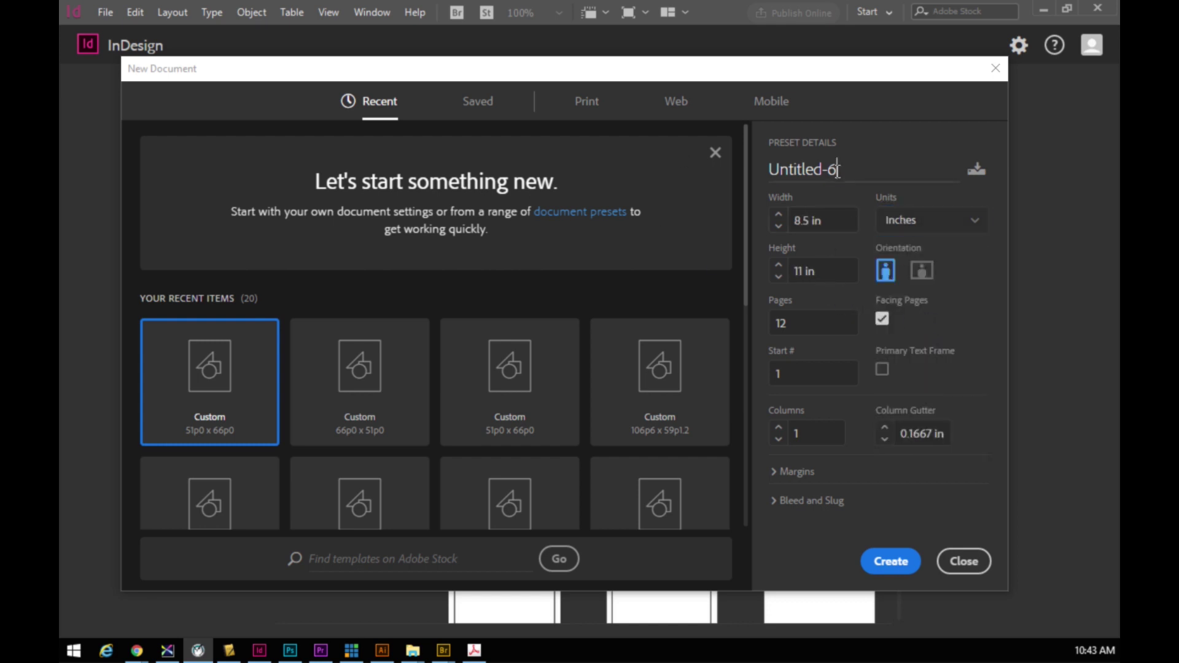
left_click(877, 172)
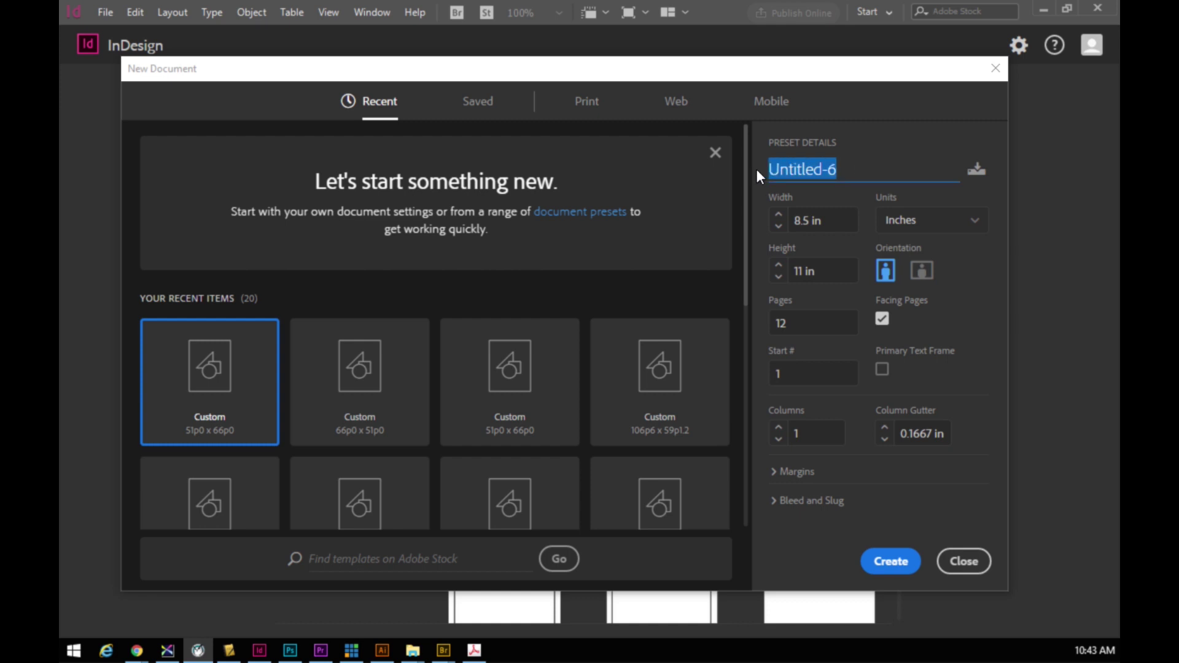
type("Video Test")
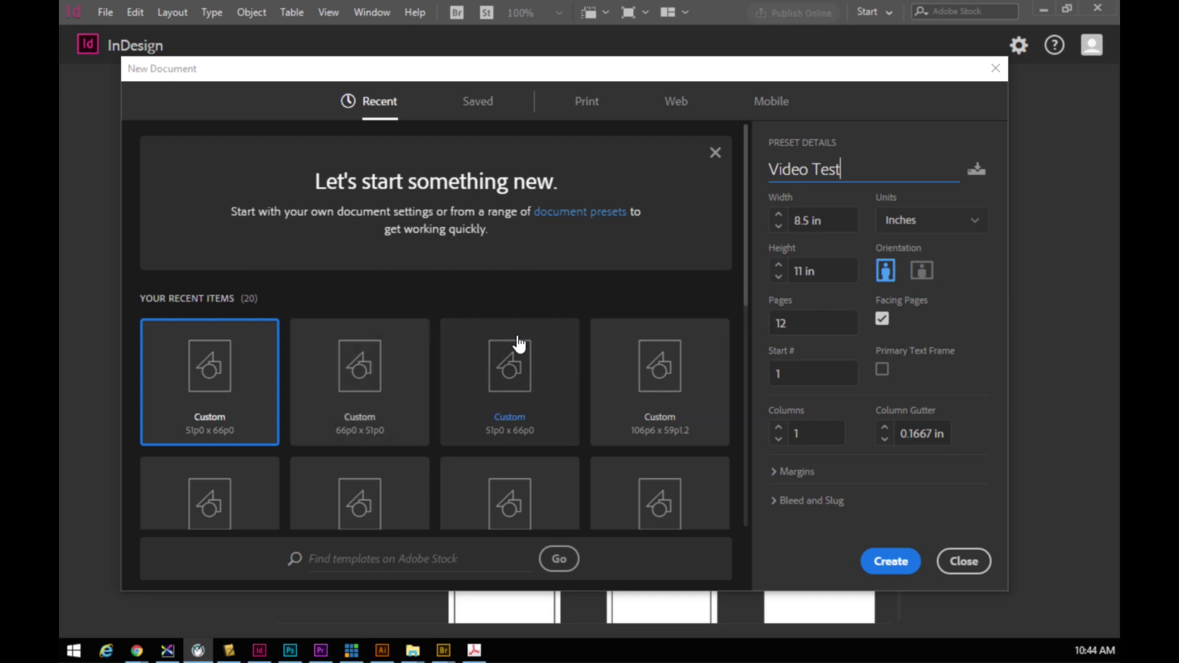
Step: Set the document to 1 page, create it and collapse the expanded page thumbnails
double_click(819, 329)
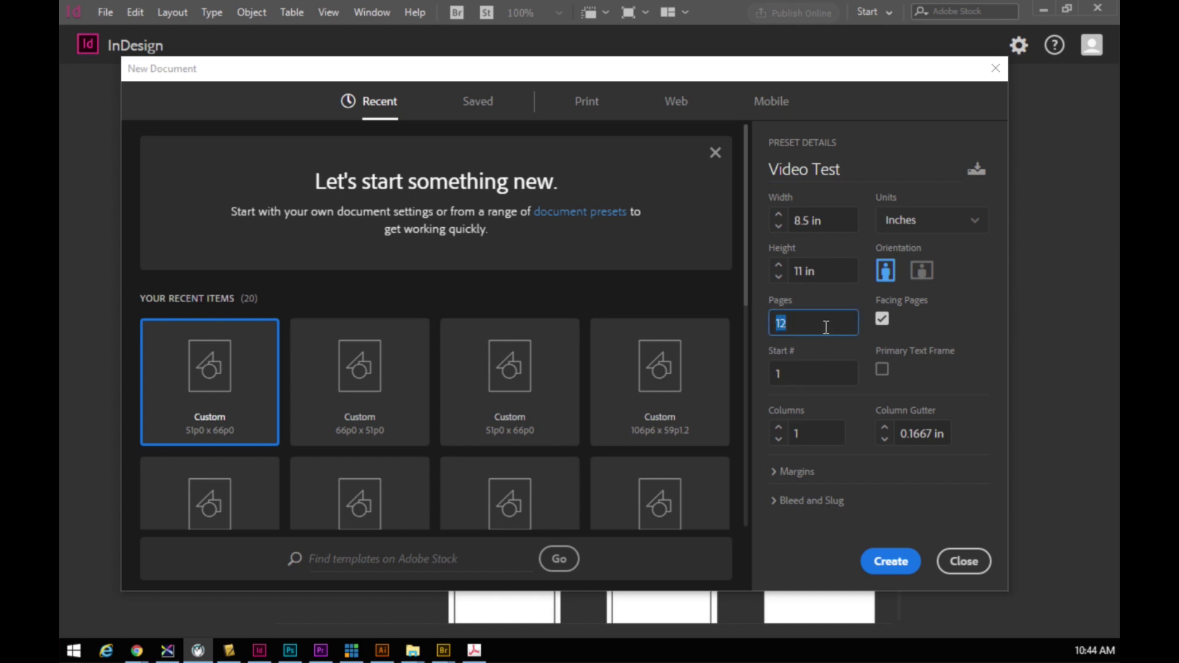
type("1")
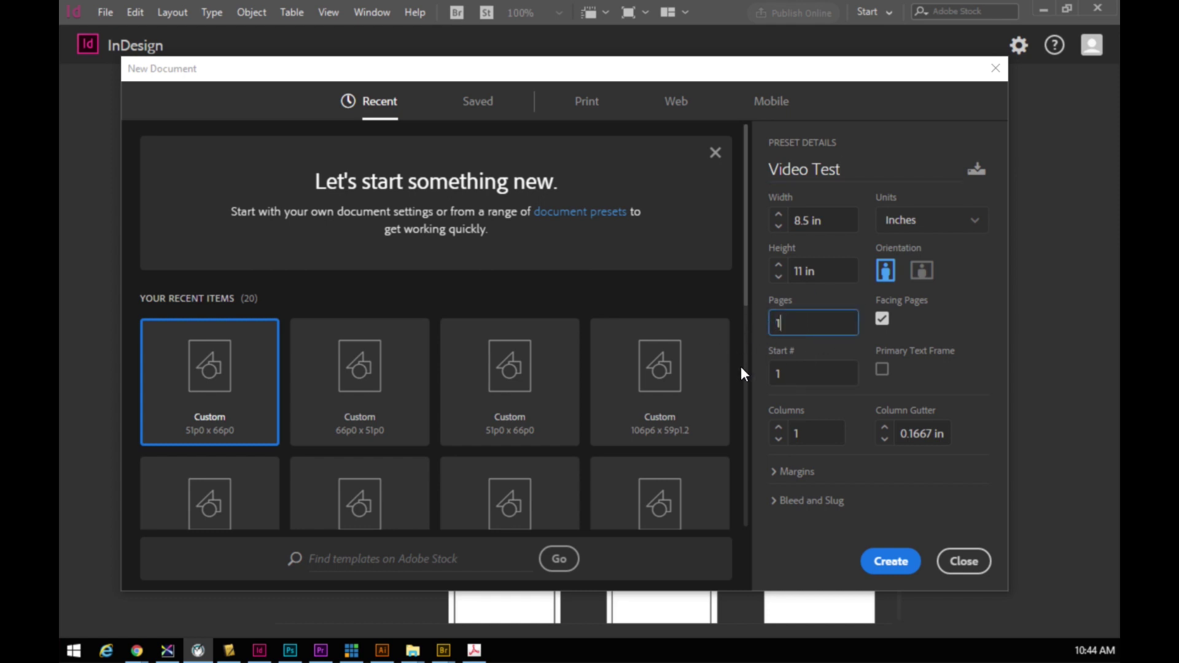
left_click(891, 573)
left_click(889, 566)
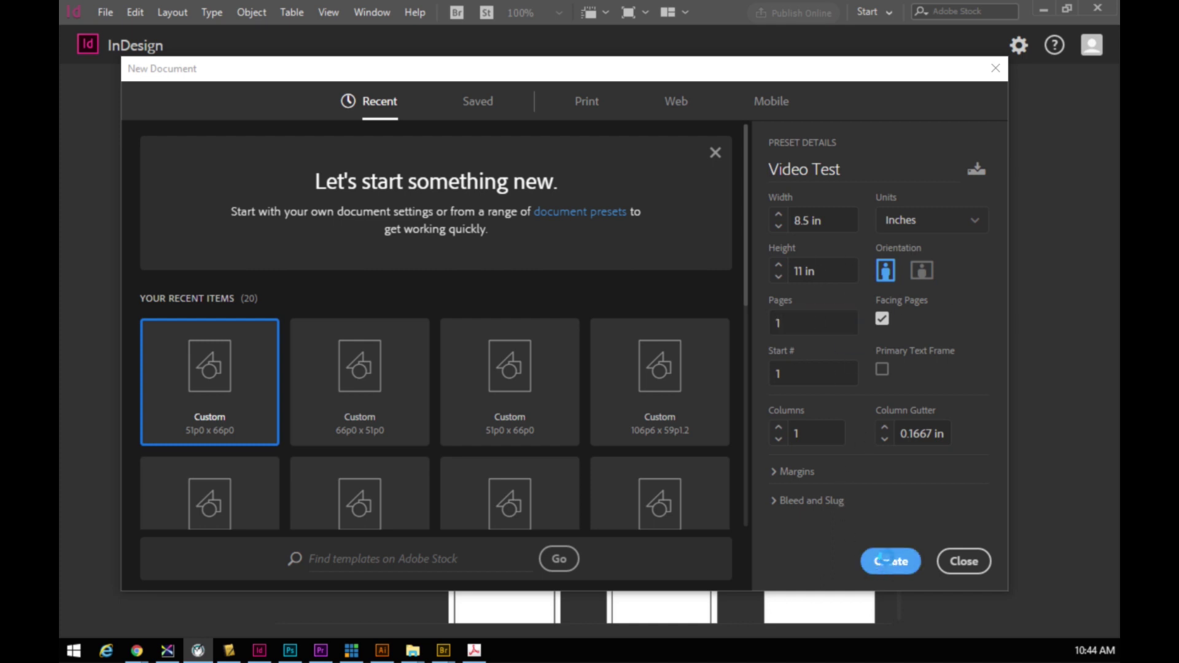
left_click(889, 566)
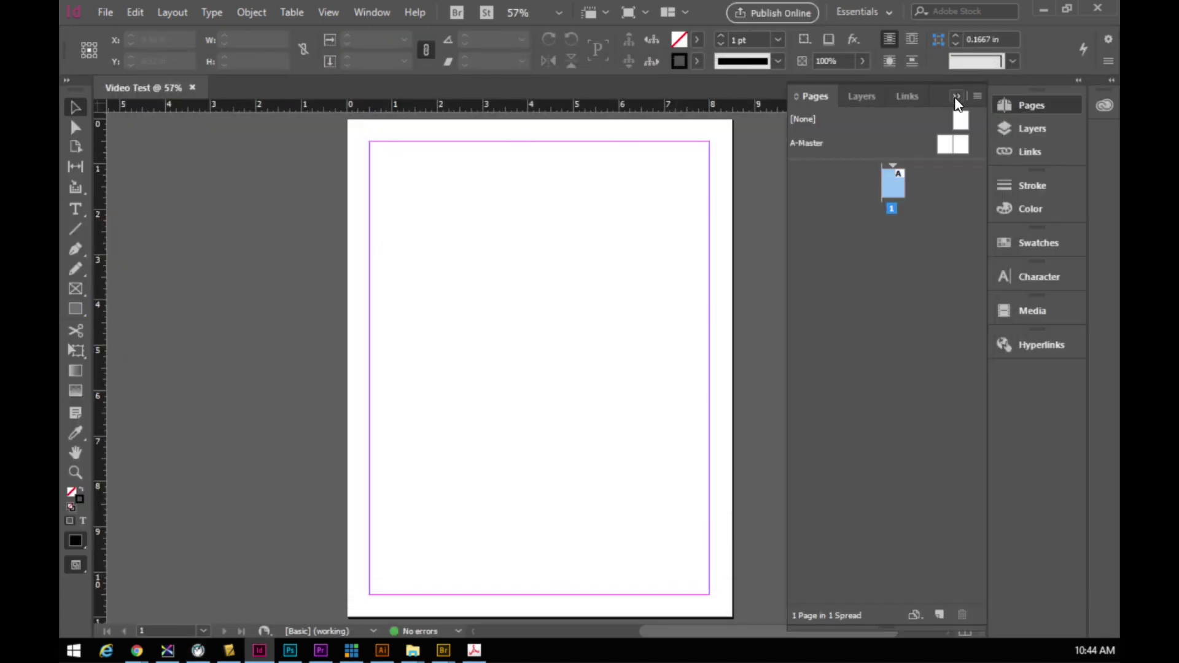
left_click(958, 97)
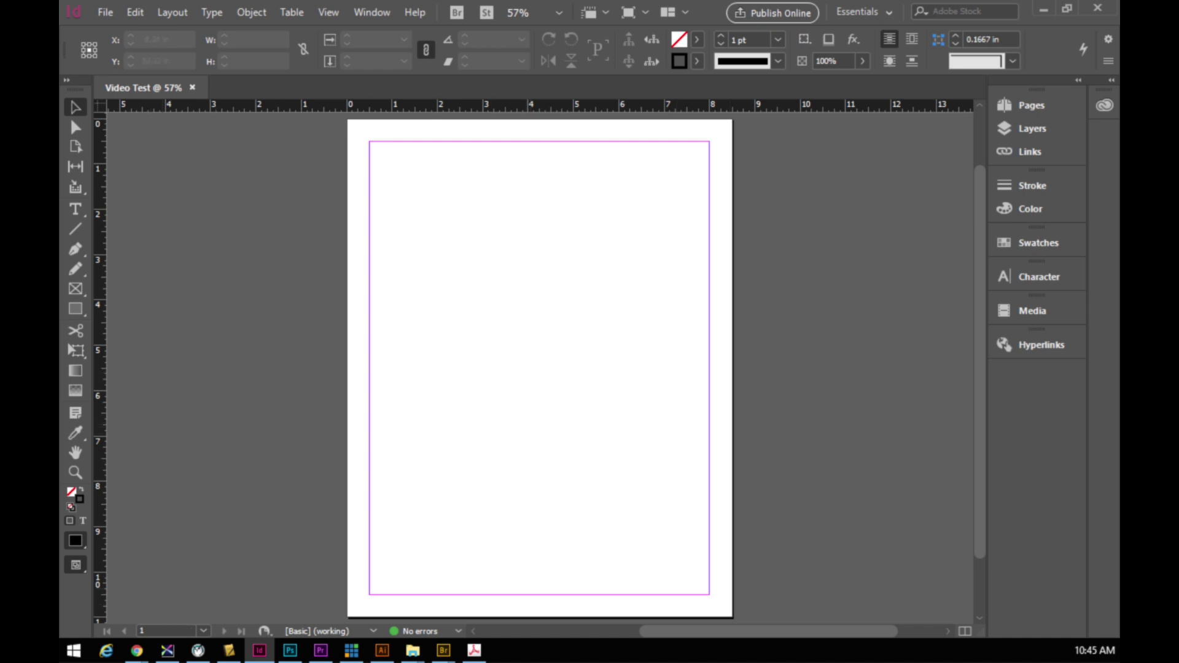
Step: Switch to Chrome and open the YouTube home page
key("ctrl+d")
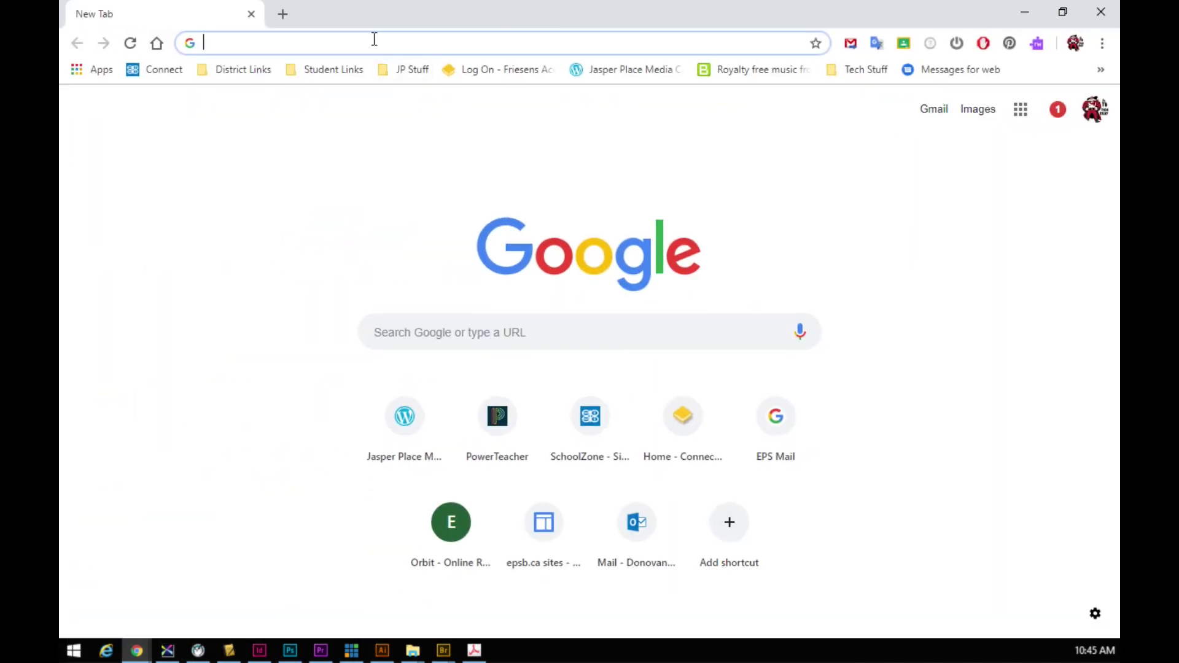
type("you")
key("Return")
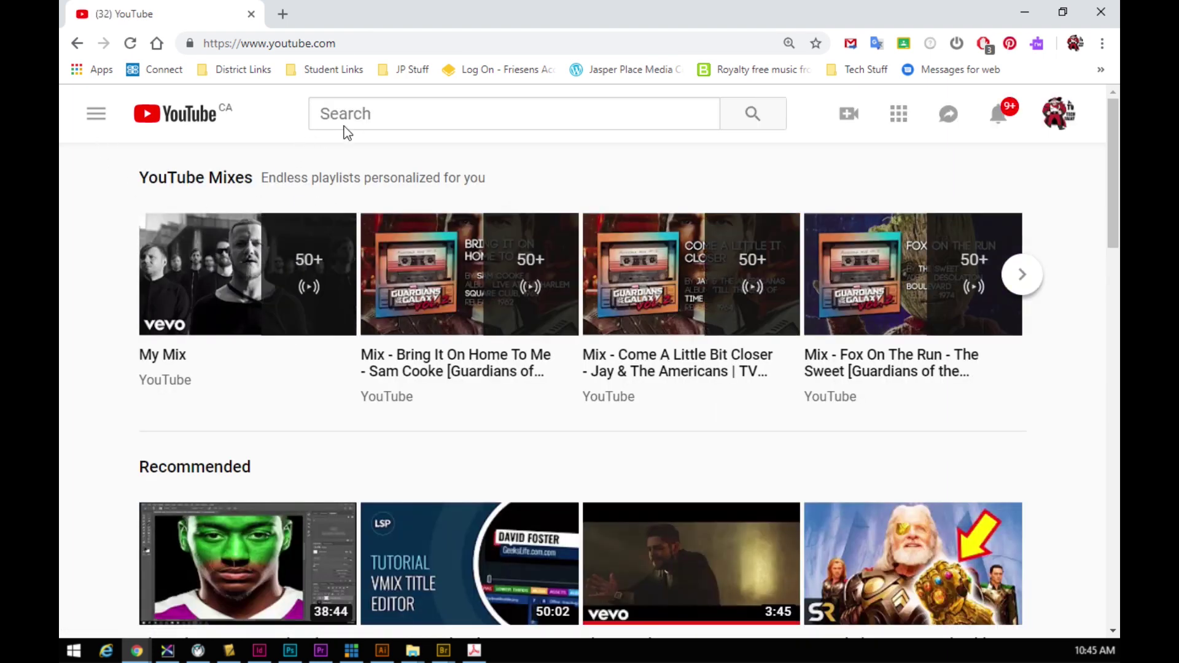
Step: Search YouTube for "jpcomtech tech talks" and open the JP Comtech - TECH TALKS channel
left_click(364, 117)
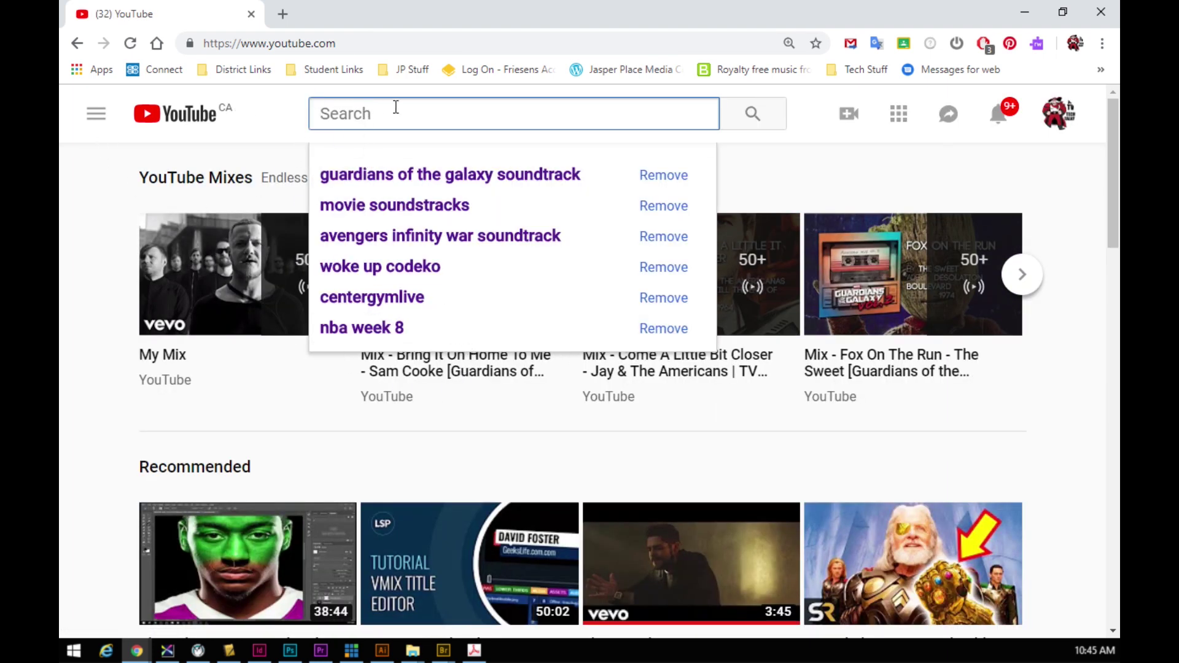
type("jp")
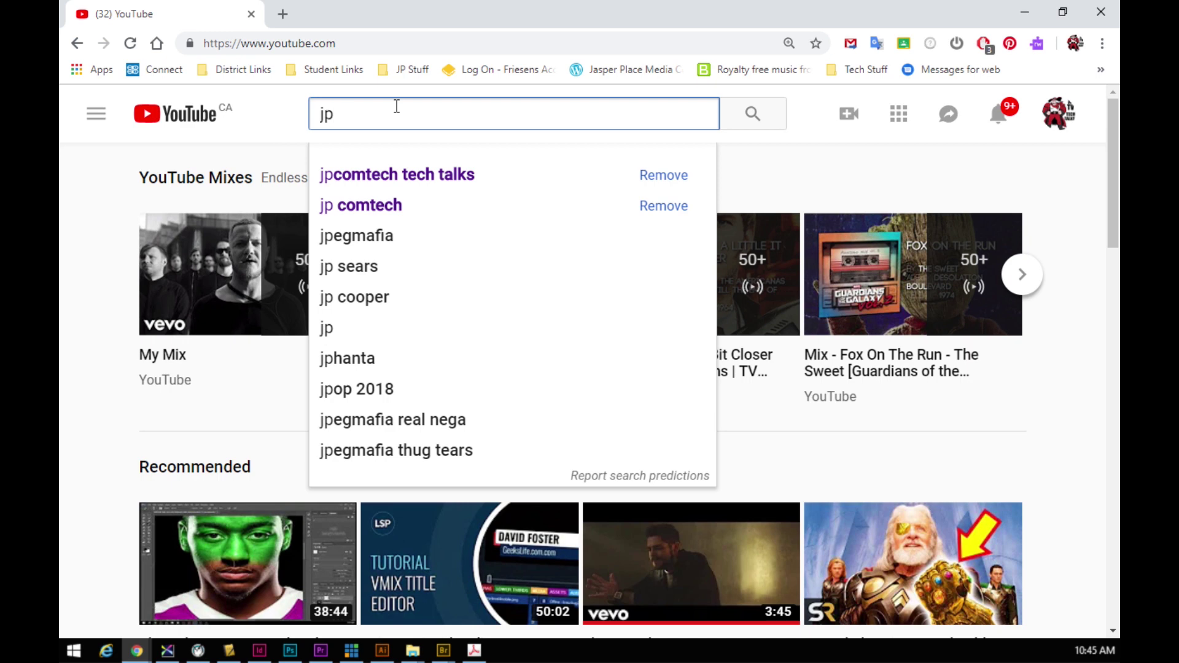
left_click(420, 174)
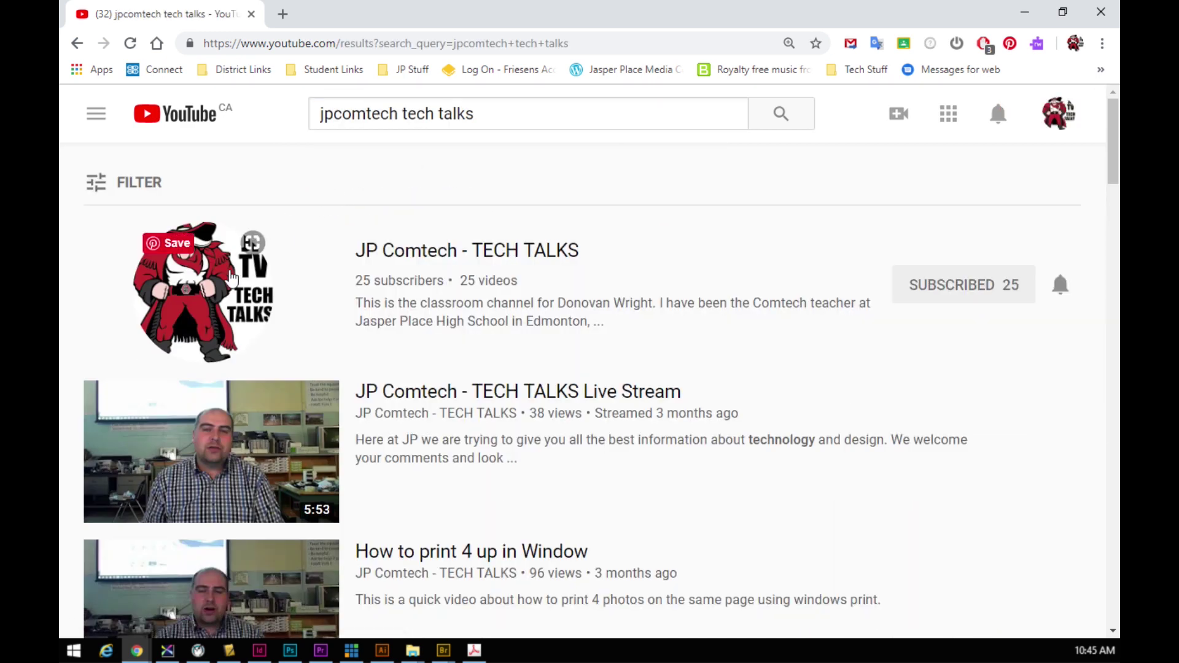
left_click(231, 278)
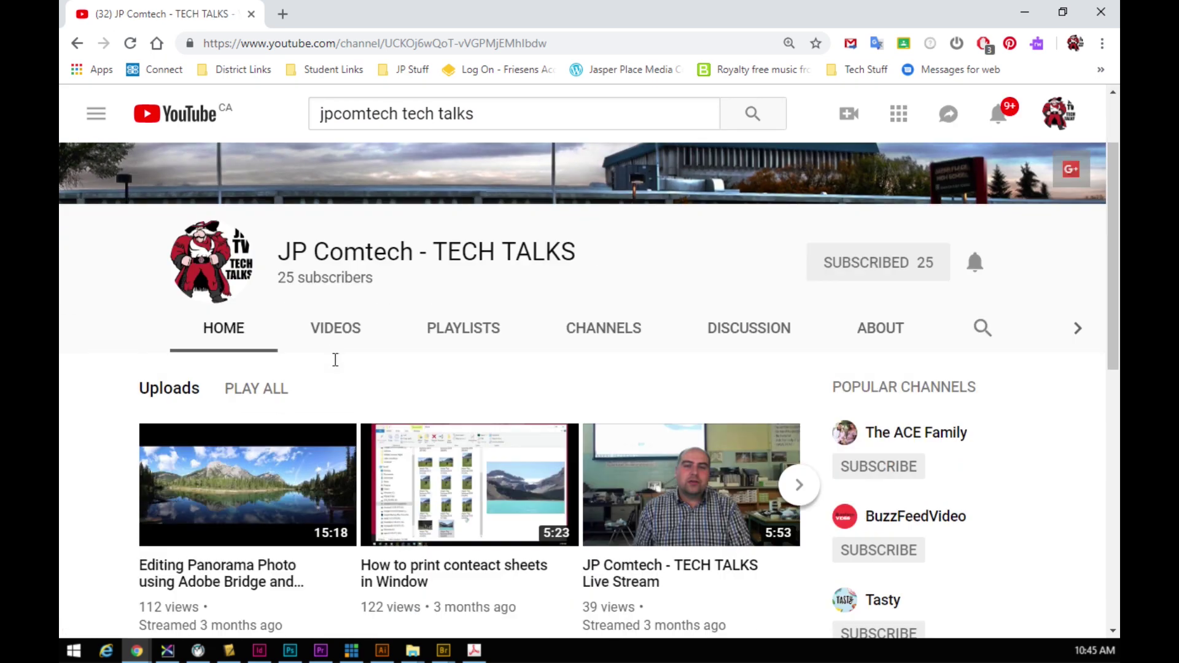
Step: Look through the channel's home page and open its full list of uploaded videos
scroll(335, 366, "down", 2)
scroll(335, 365, "down", 3)
scroll(363, 339, "down", 3)
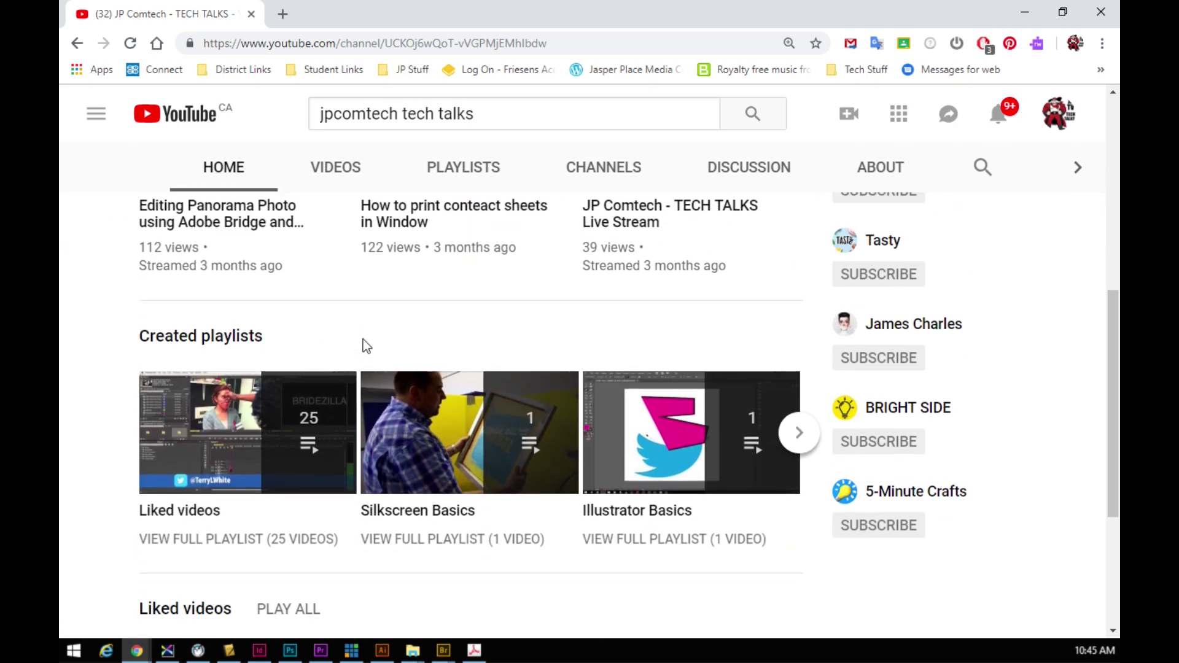
scroll(363, 339, "down", 3)
scroll(363, 370, "up", 7)
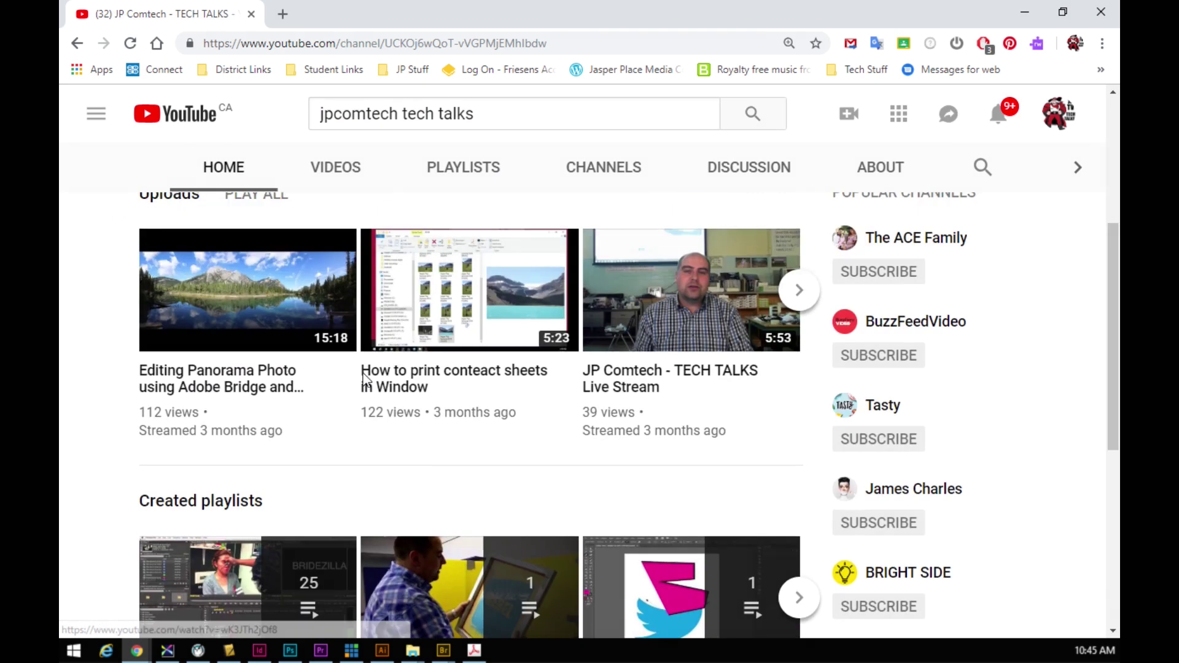
scroll(366, 381, "up", 3)
left_click(351, 301)
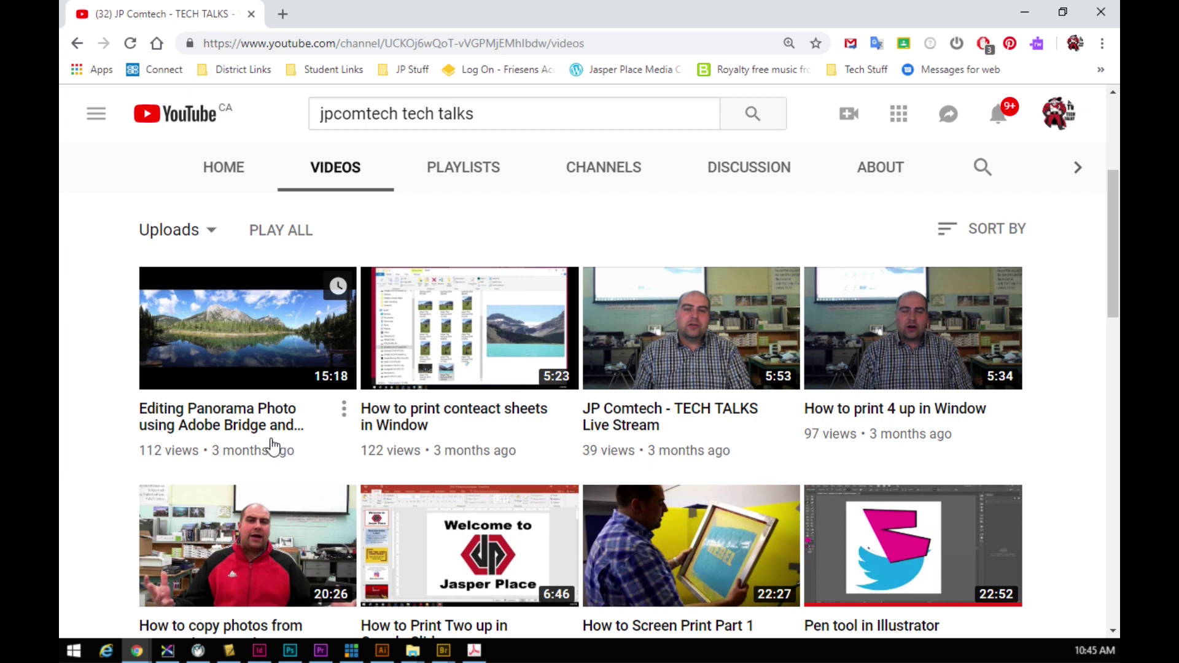
Step: Find and open the "Part 3 Photo portfolio printing" video among the uploads, and pause its playback
scroll(344, 423, "down", 1)
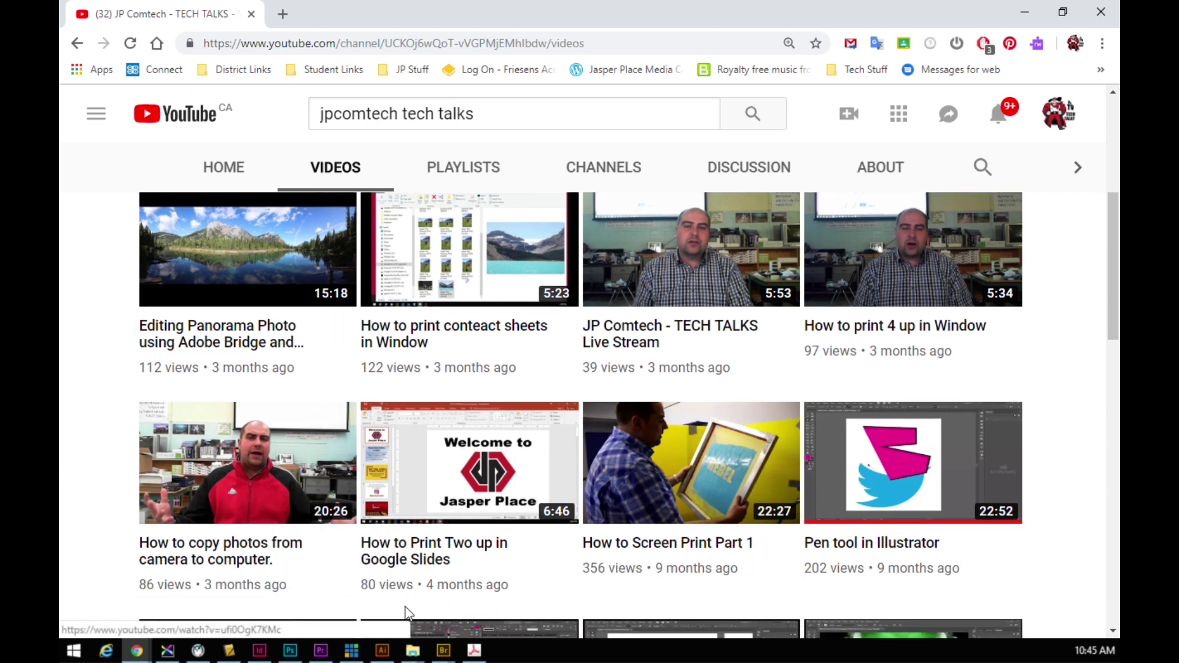
scroll(366, 534, "down", 4)
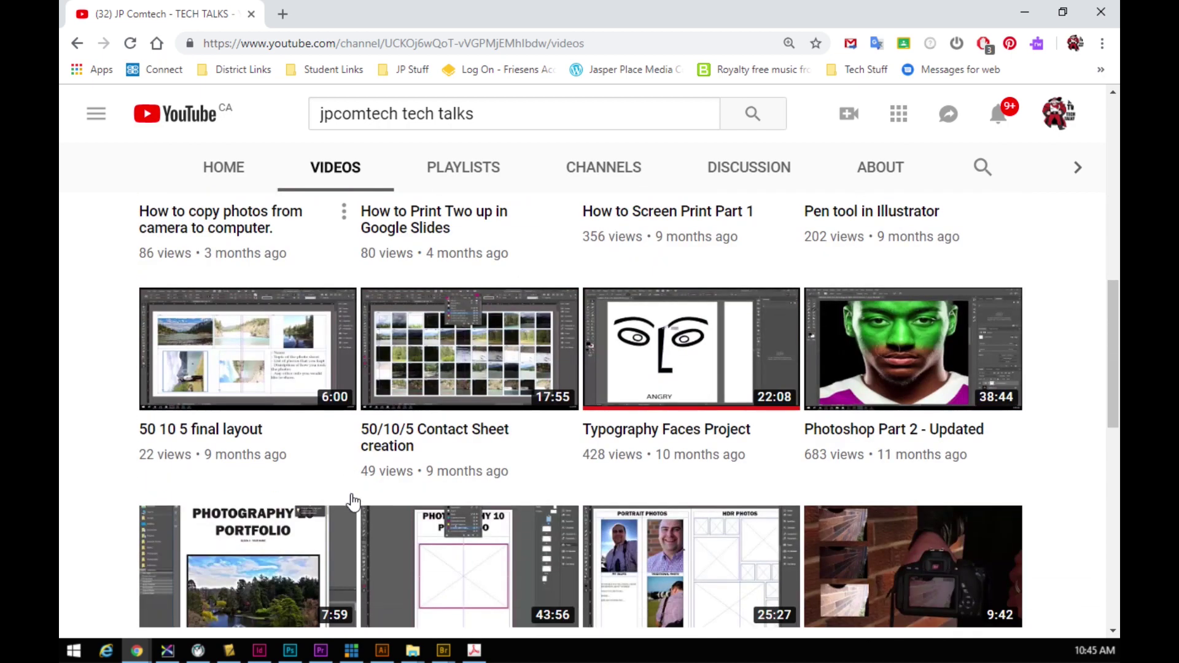
scroll(352, 501, "down", 2)
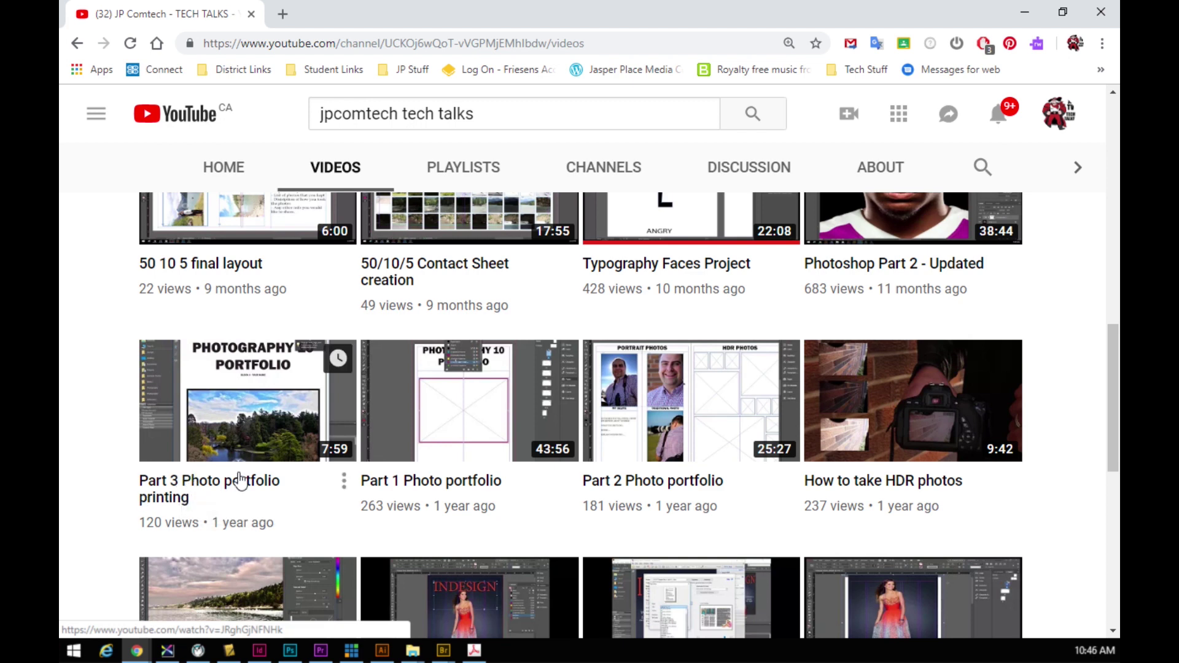
left_click(261, 412)
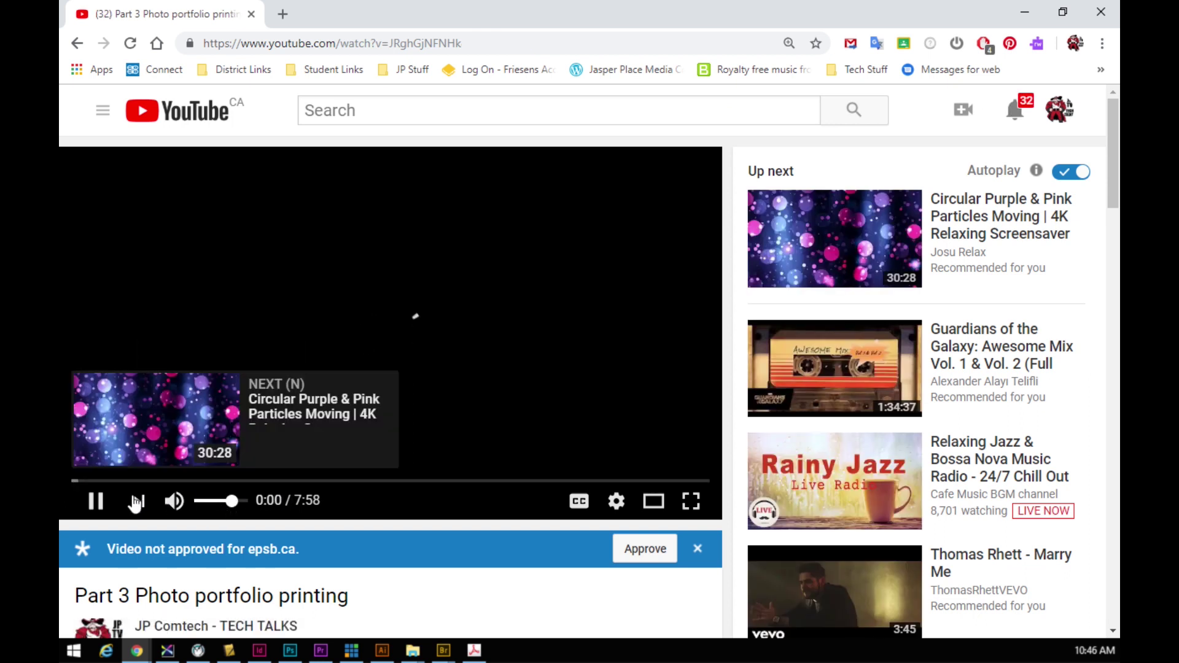
left_click(95, 502)
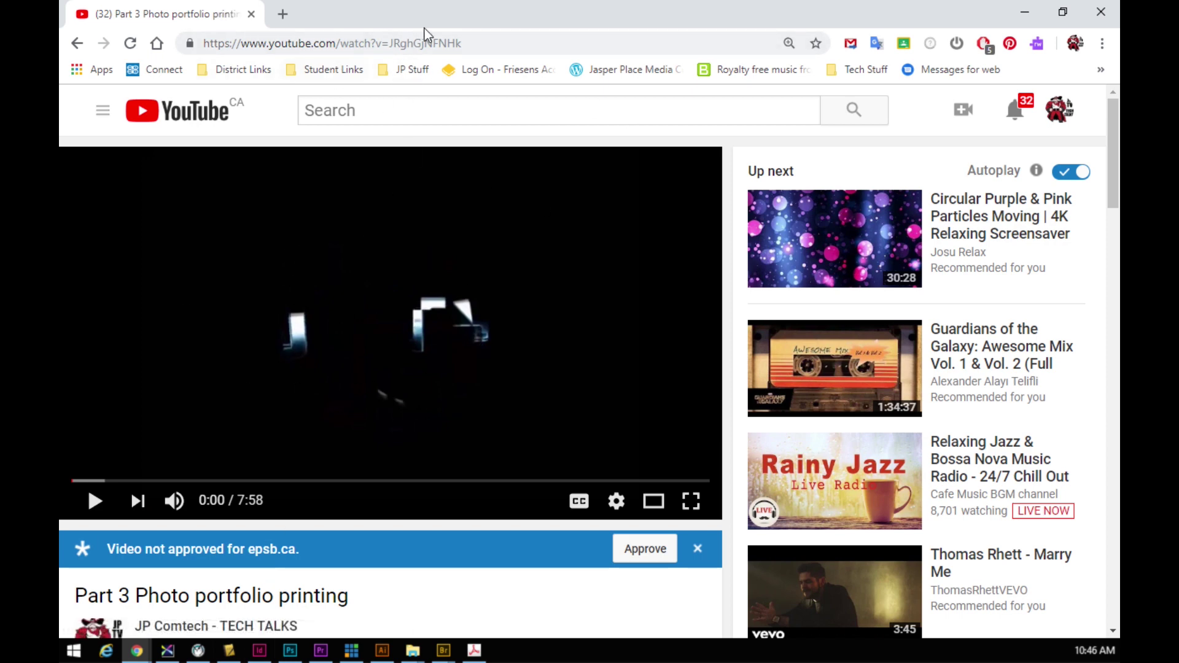
Step: Copy the paused video's full web address and switch back to the Video Test document in InDesign
left_click_drag(507, 43, 197, 47)
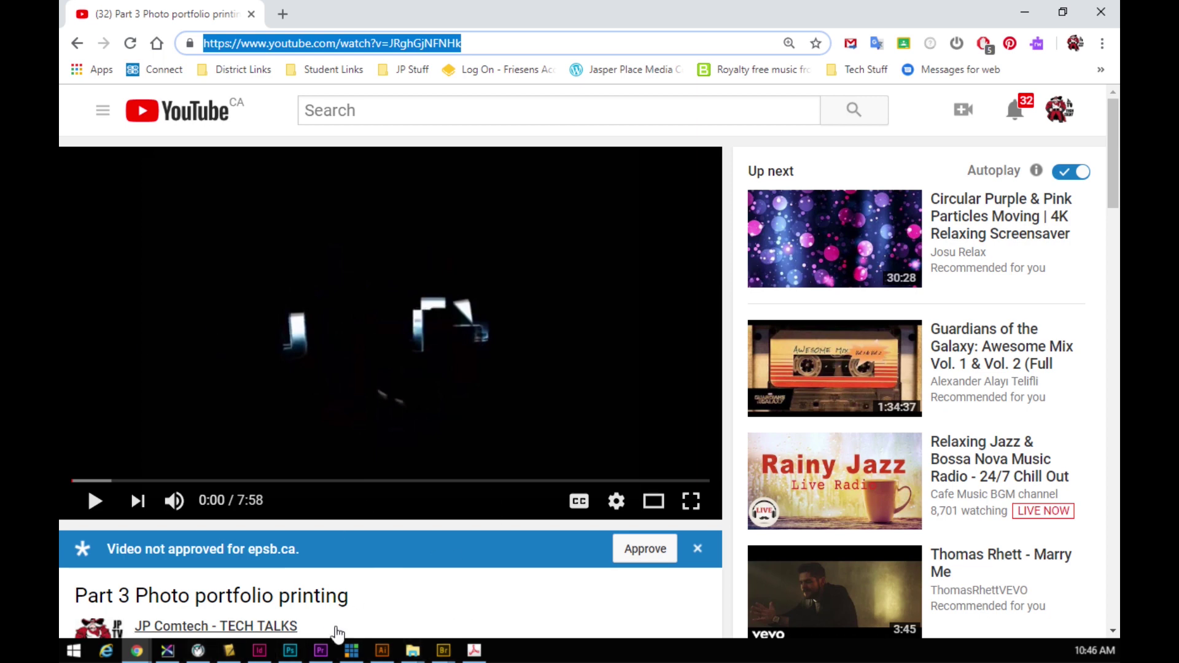
mouse_move(263, 656)
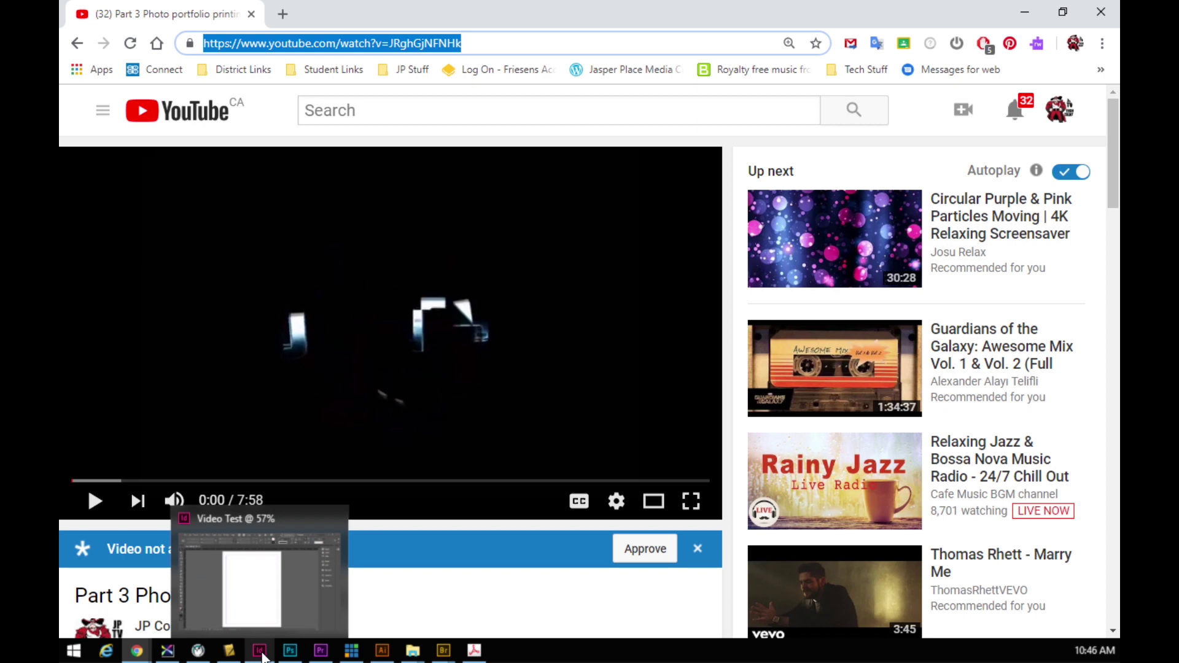
left_click(261, 652)
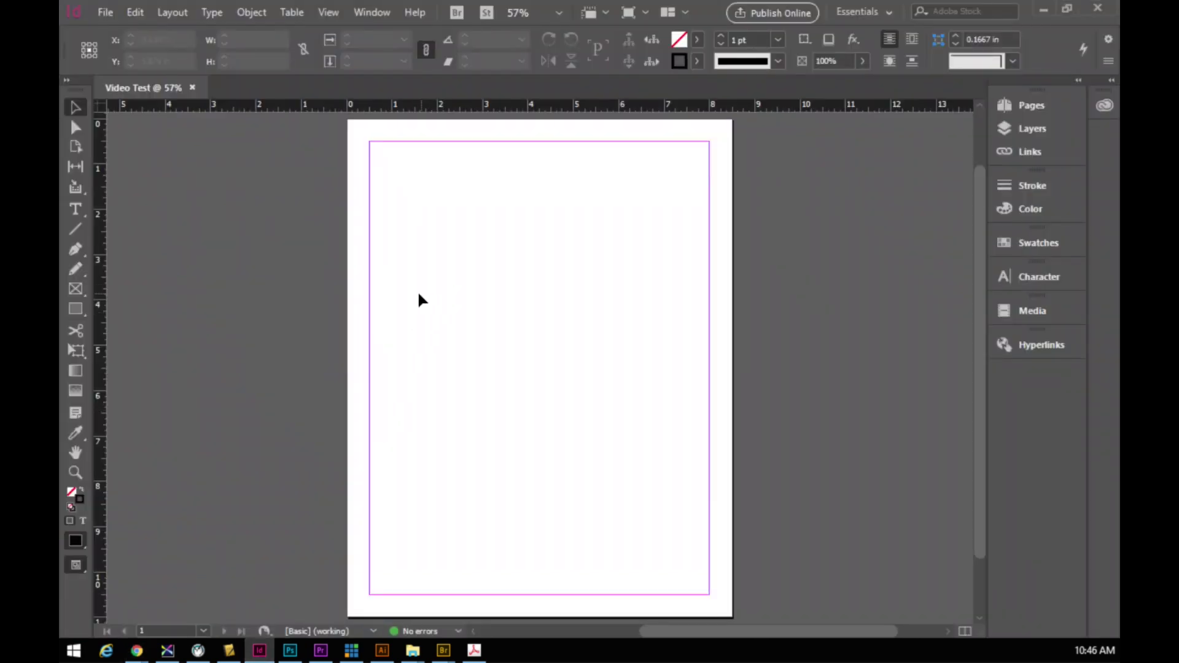
Step: Draw a text frame about 7.5 in wide between the side margins in the page's lower part and paste the video address into it
left_click(76, 210)
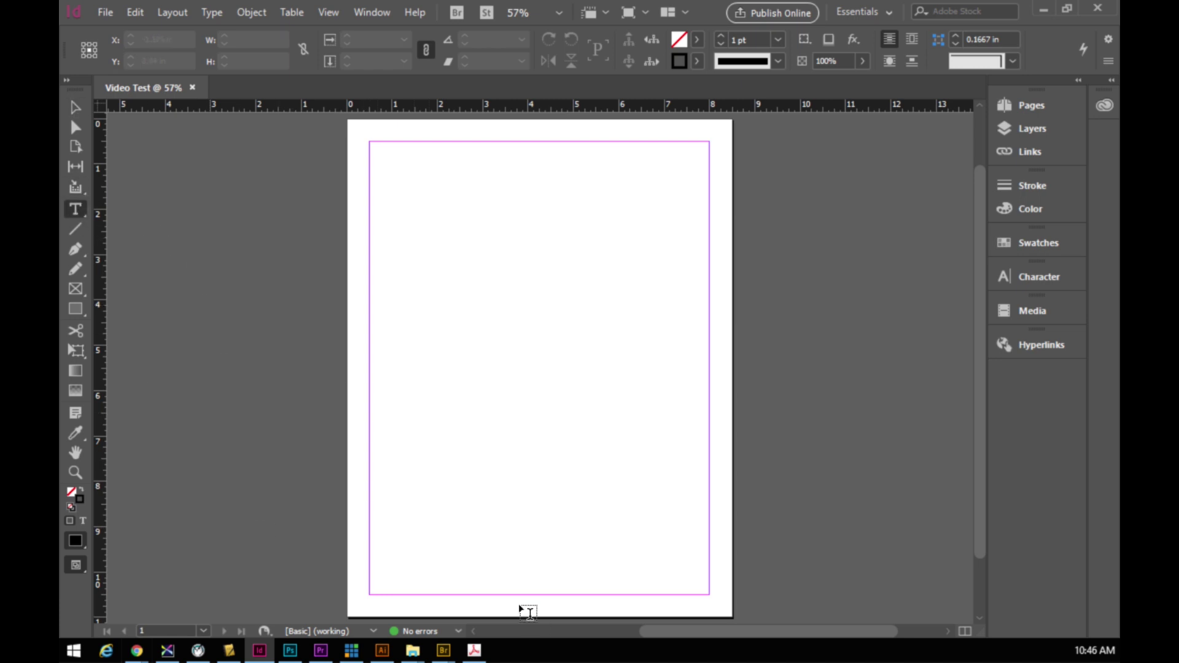
left_click_drag(369, 452, 710, 480)
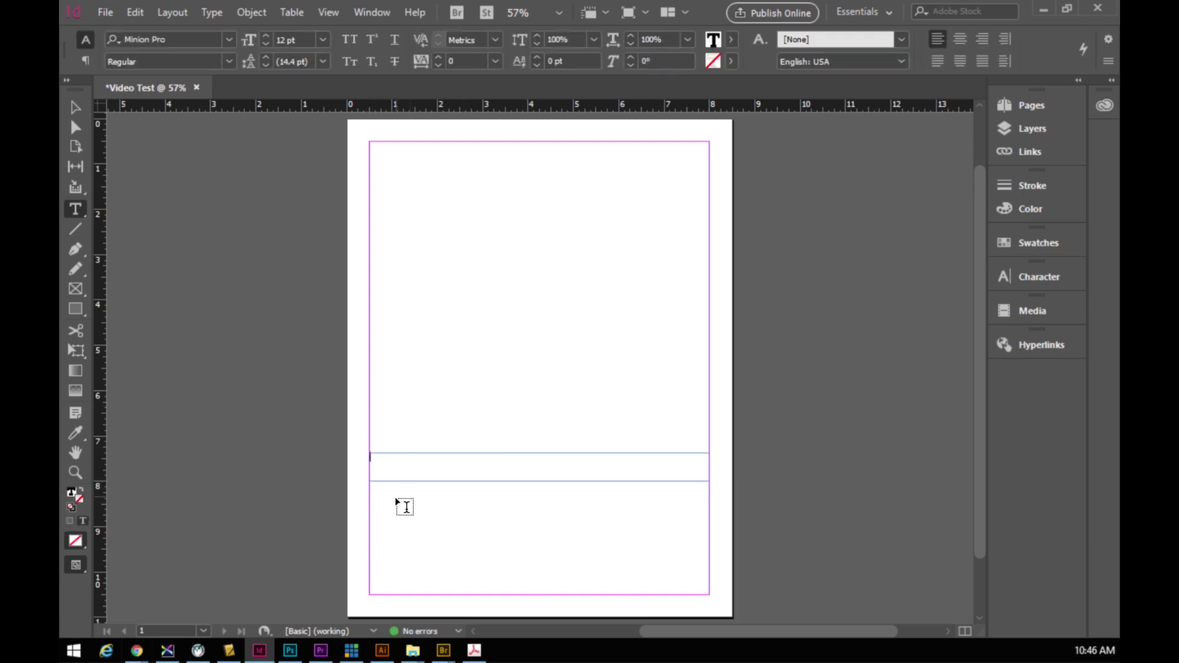
key("ctrl+v")
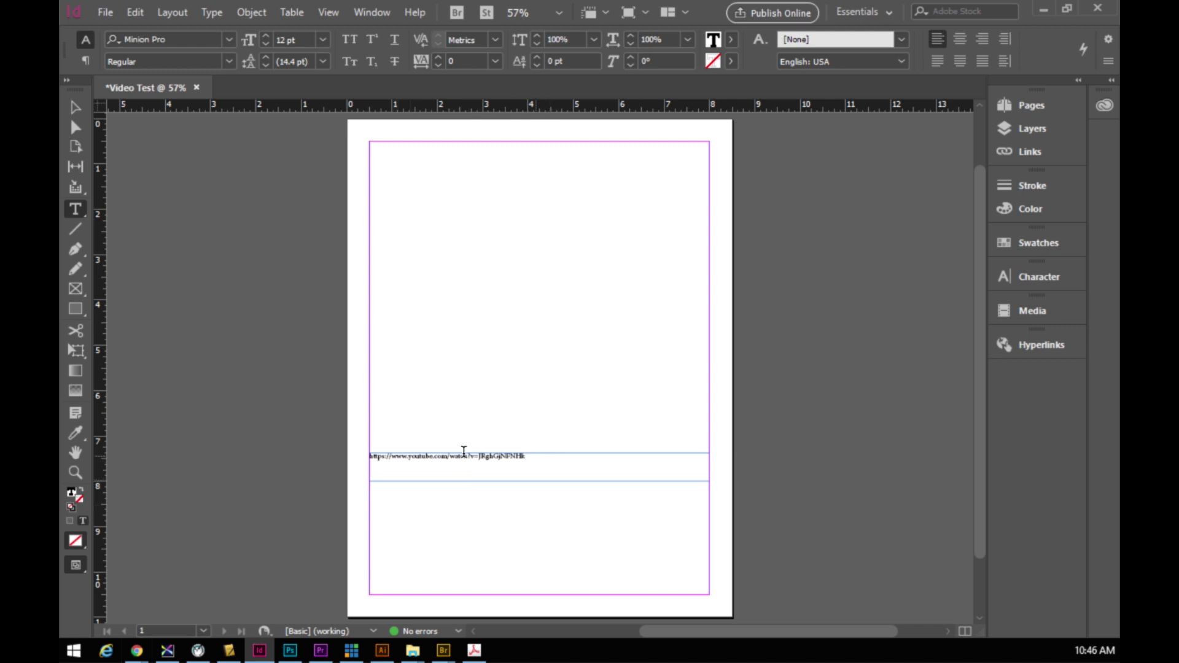
Step: Set the pasted video address to 25 pt, center it in its frame and deselect the text
triple_click(477, 453)
left_click(270, 36)
left_click(271, 36)
left_click(271, 36)
left_click(270, 37)
left_click(271, 37)
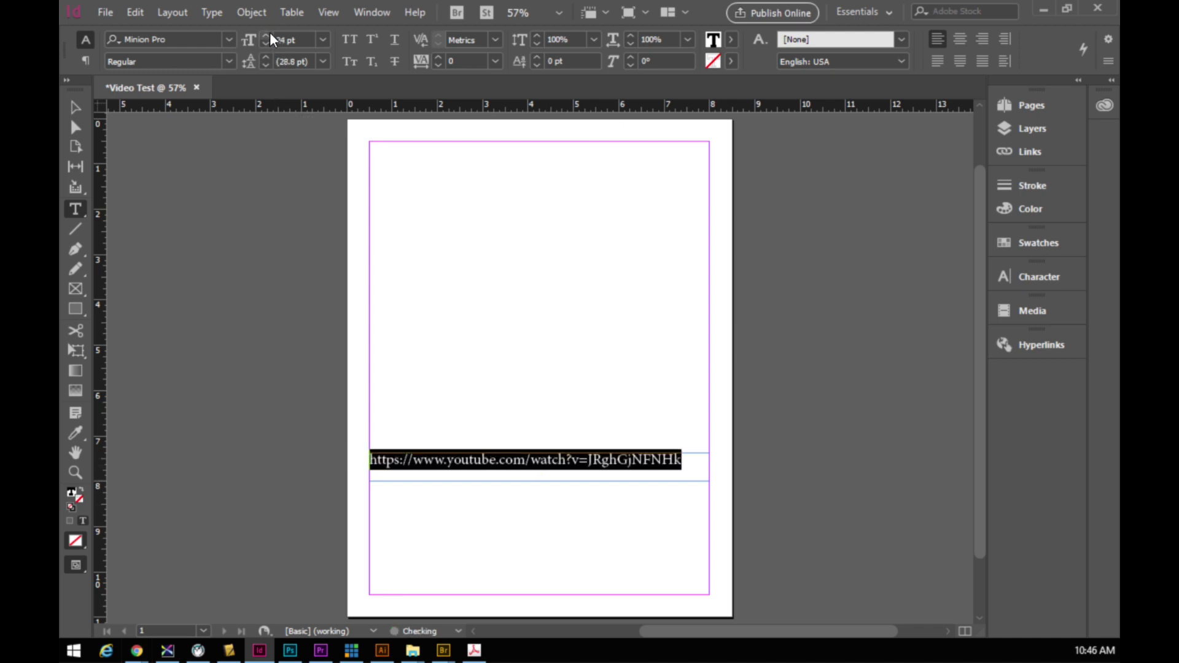
left_click(270, 37)
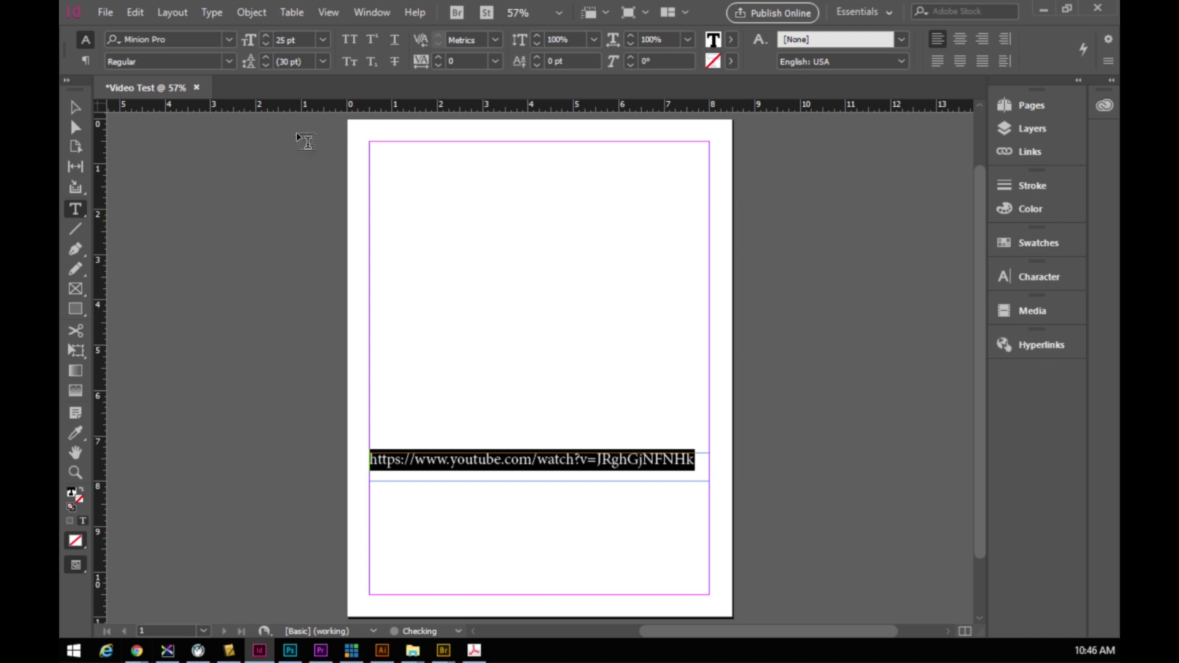
left_click(960, 39)
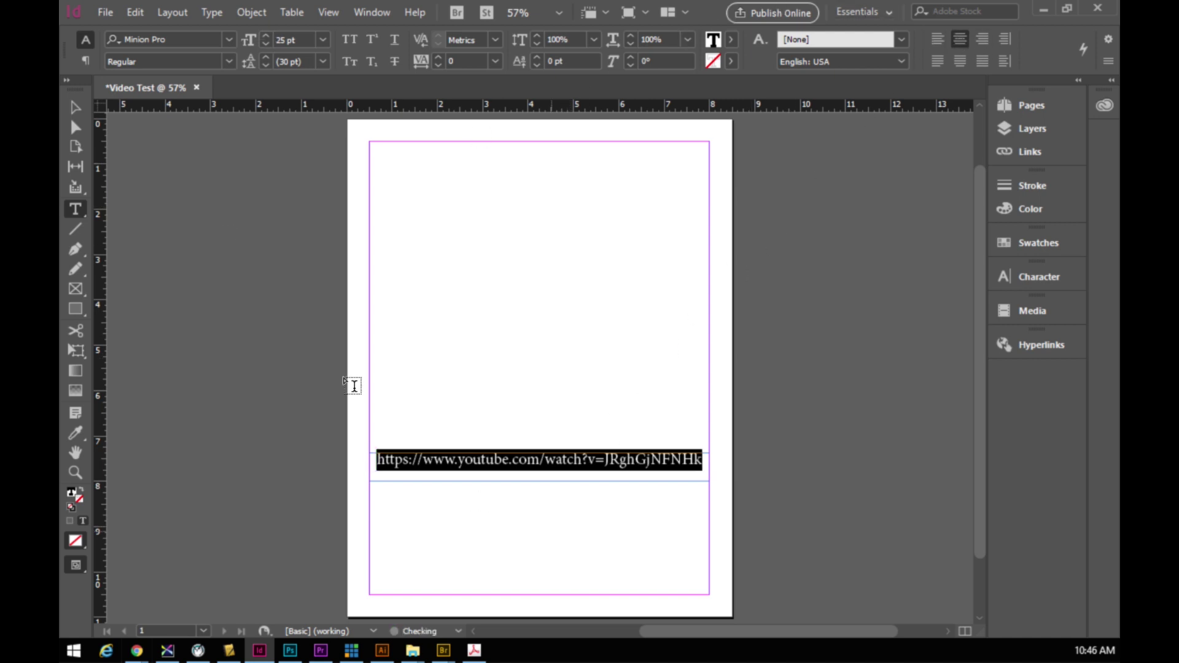
left_click(76, 109)
left_click(485, 430)
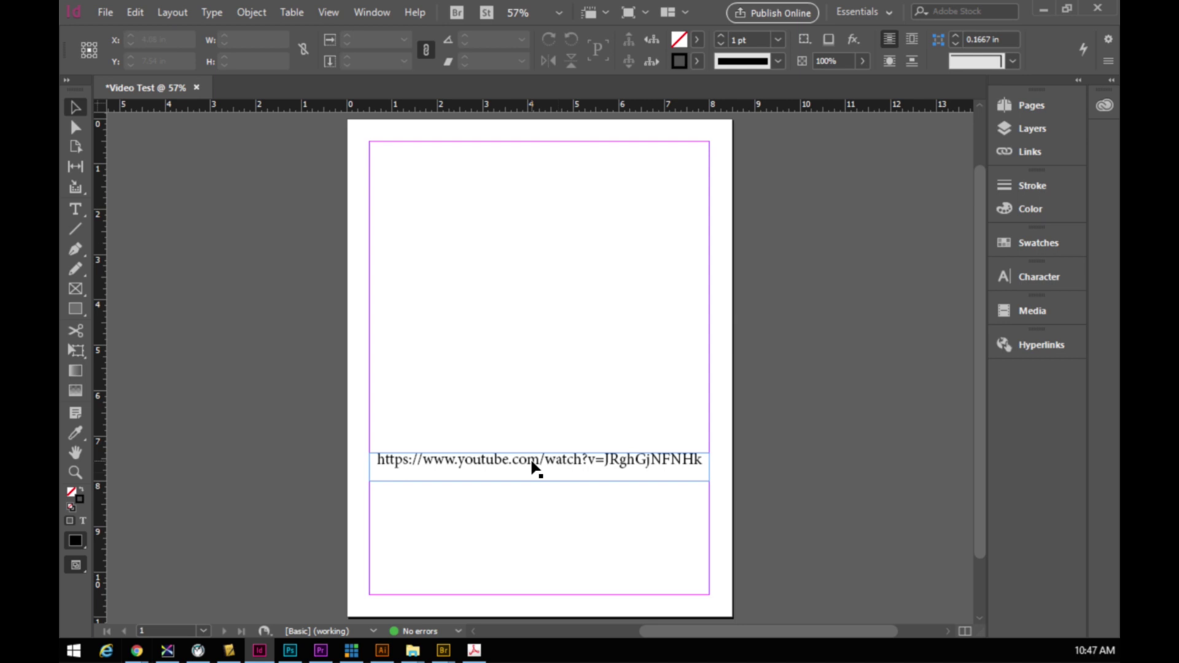
Step: Draw a text frame about 7.5 in wide along the page's upper margin and enter the title "Video Test Page" in it
left_click(75, 209)
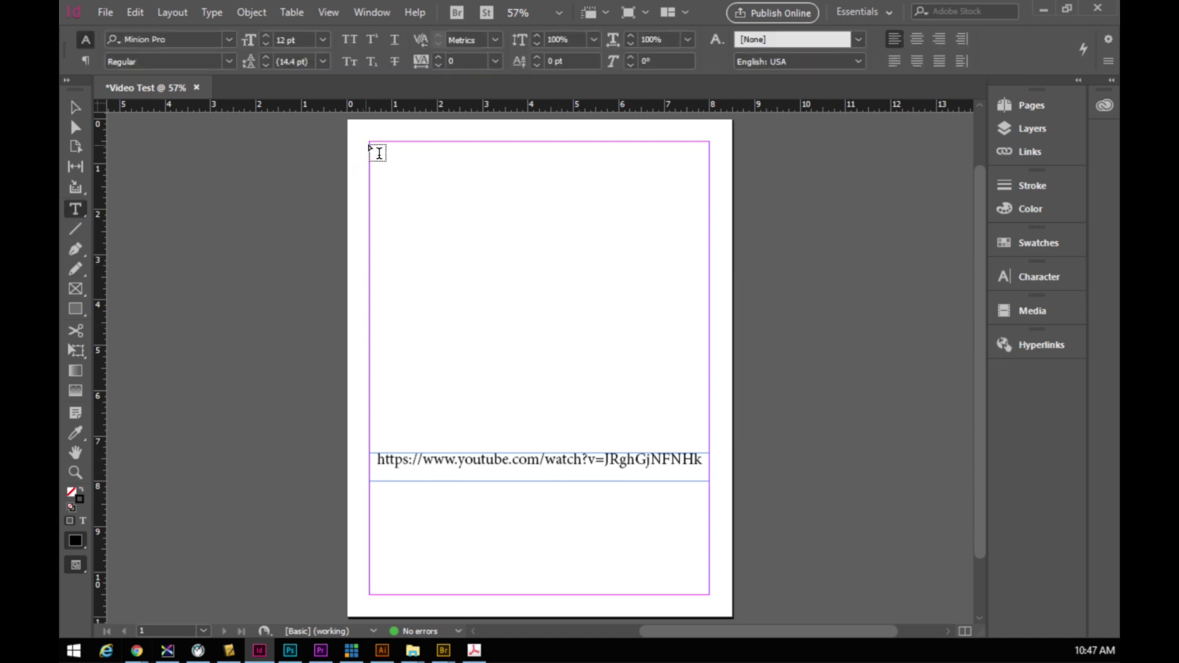
left_click_drag(369, 142, 709, 182)
type("Video Test")
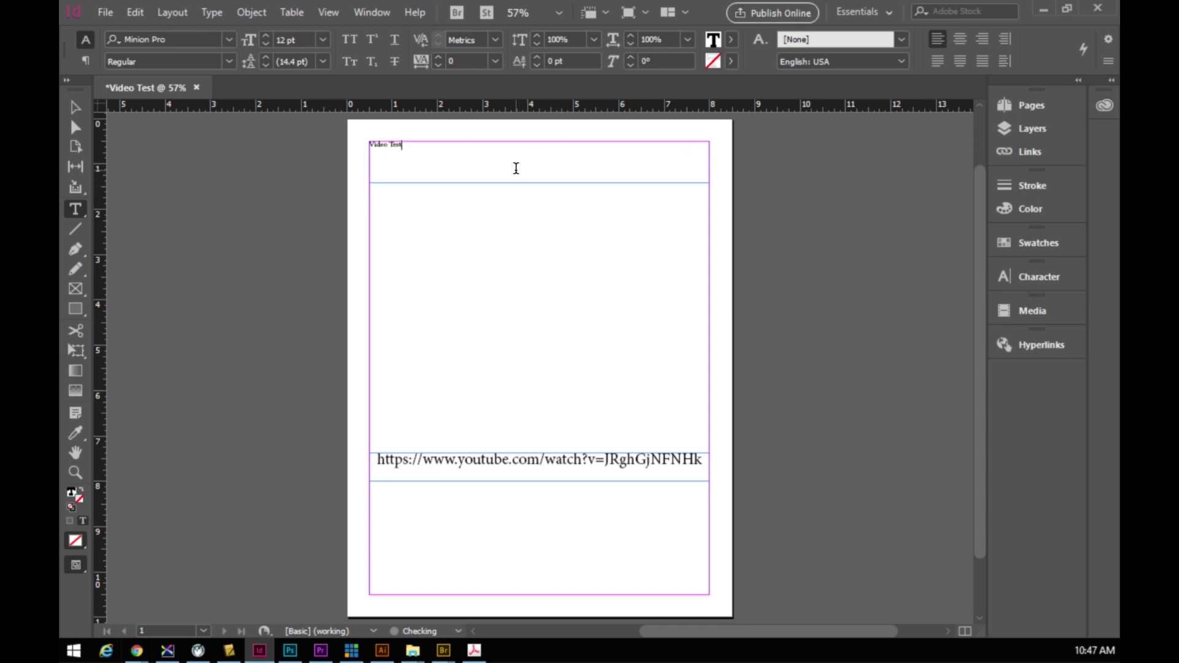
type(" Page")
Step: Format the "Video Test Page" title as Lucida Handwriting Italic at 48 pt, centered in its frame
left_click_drag(420, 146, 369, 146)
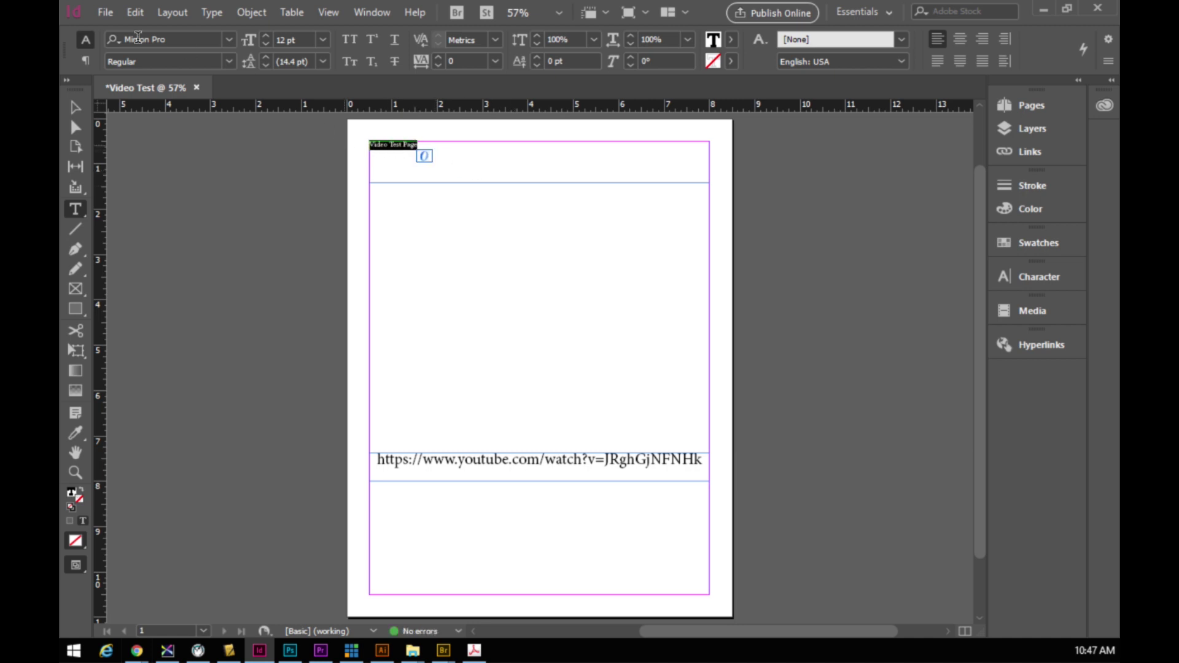
left_click(229, 39)
left_click(202, 369)
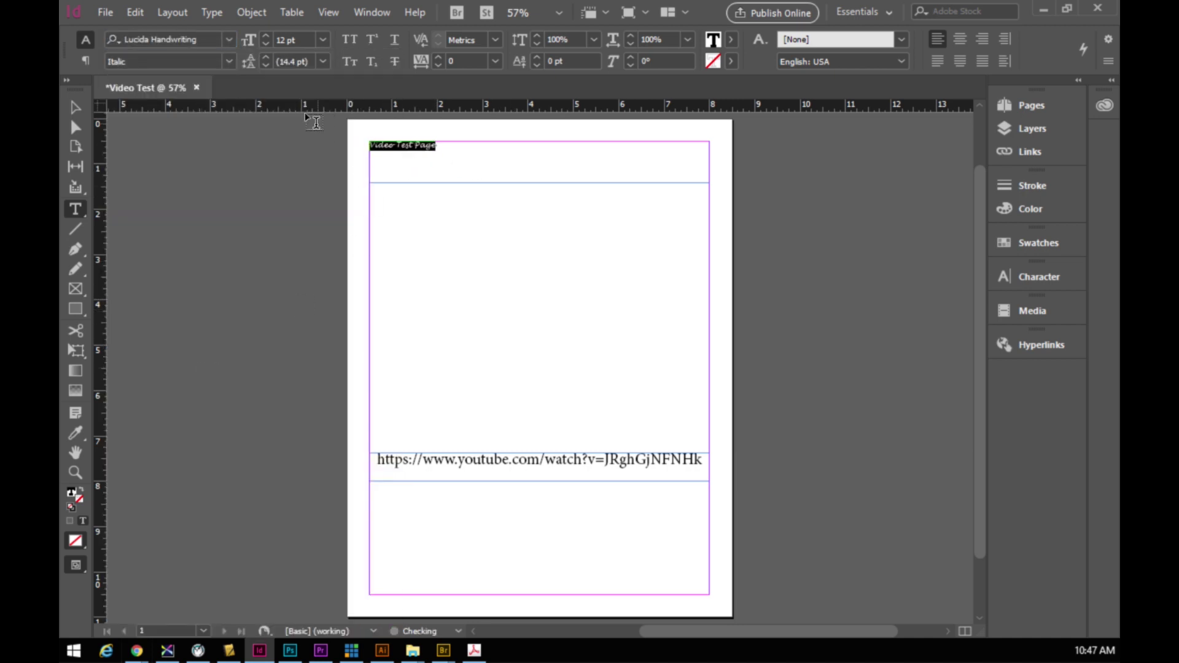
left_click(266, 36)
left_click(266, 36)
left_click(323, 40)
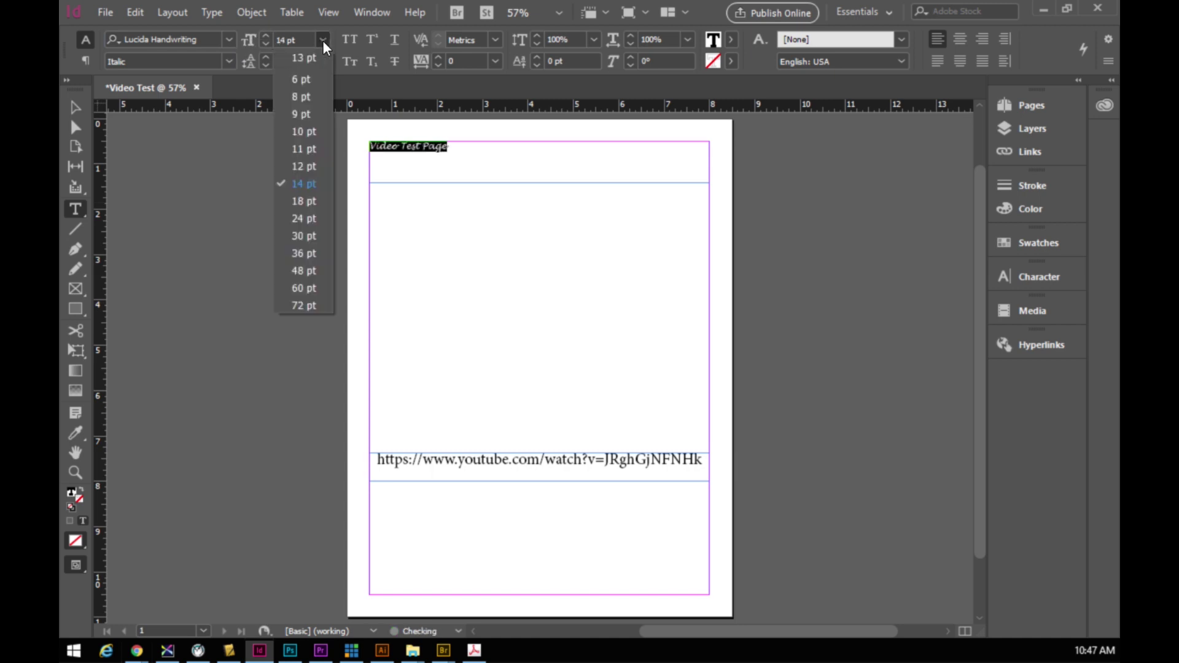
left_click(310, 271)
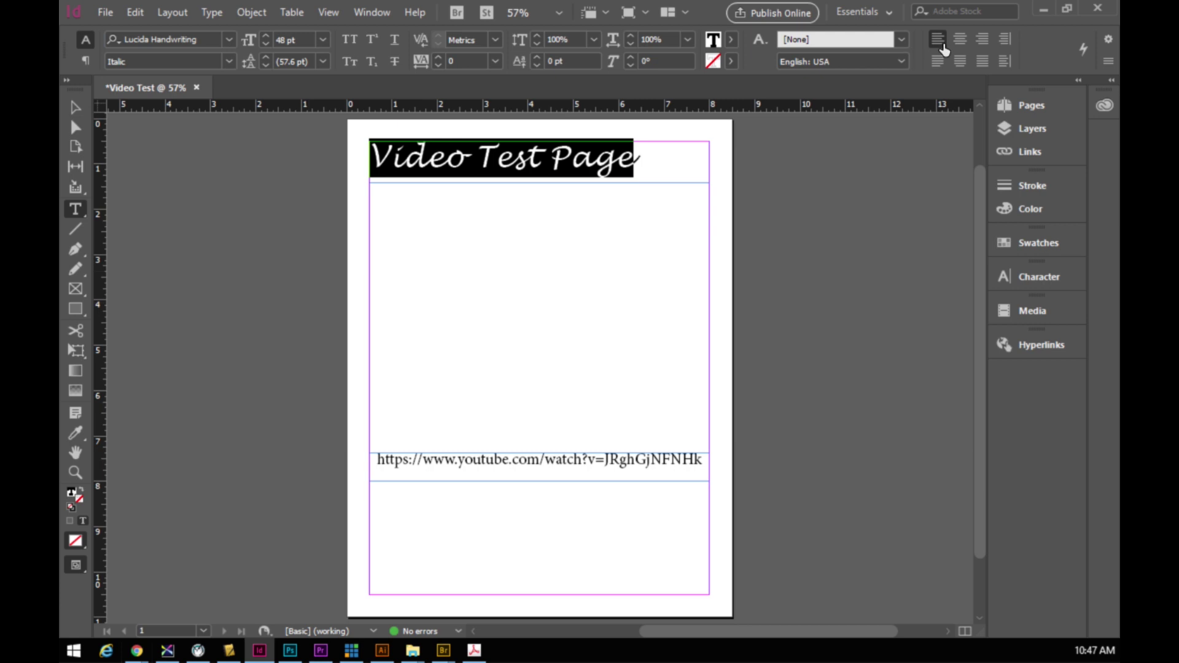
left_click(960, 39)
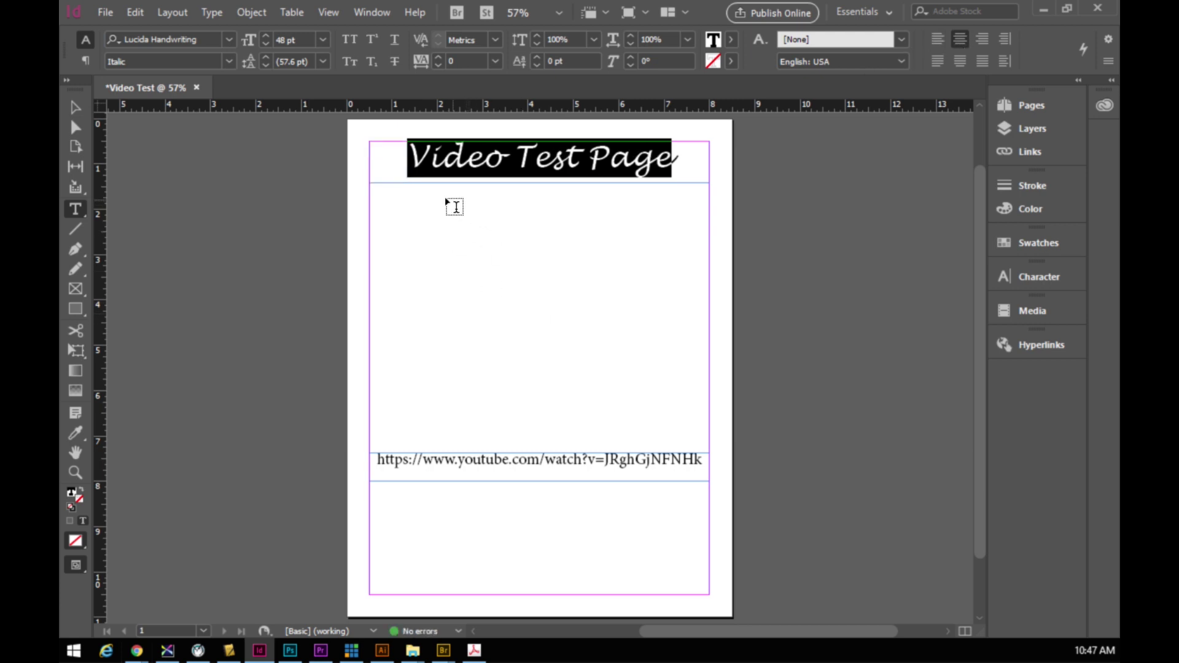
left_click(229, 61)
left_click(224, 78)
key("Escape")
Step: Move the web address frame straight down by about 1 in and deselect it
left_click(518, 253)
left_click_drag(535, 473, 535, 518)
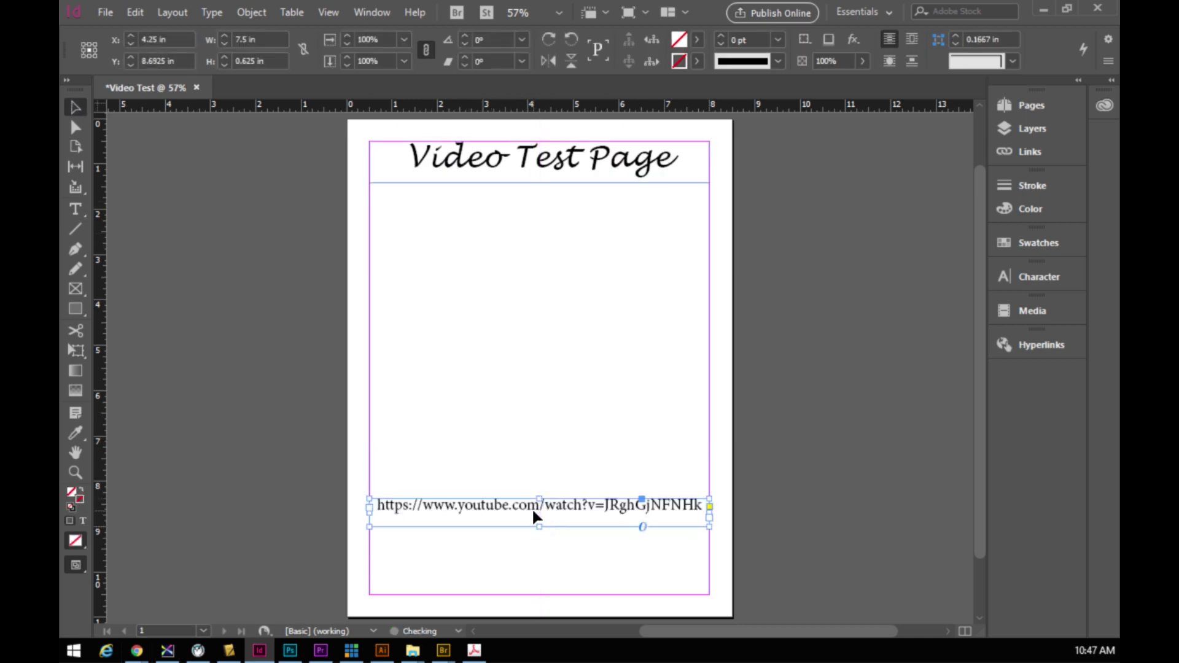
left_click(507, 260)
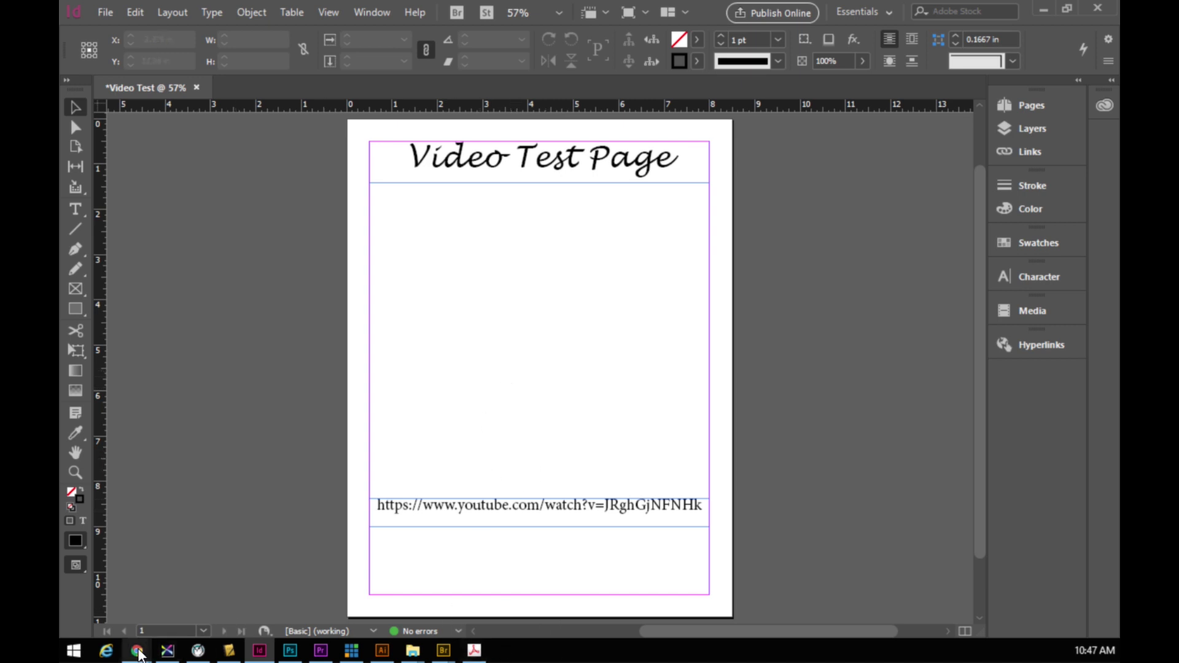
Step: Switch to the YouTube video in Chrome and pause it at about 0:05, where its title card shows clearly
mouse_move(139, 654)
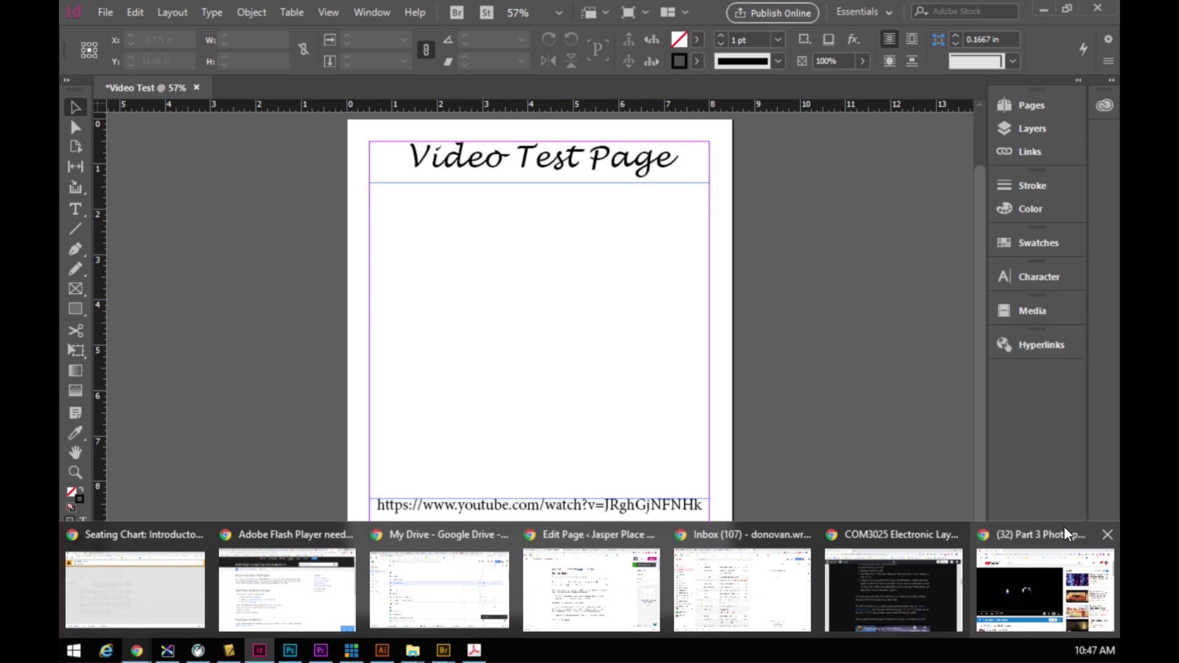
left_click(1080, 560)
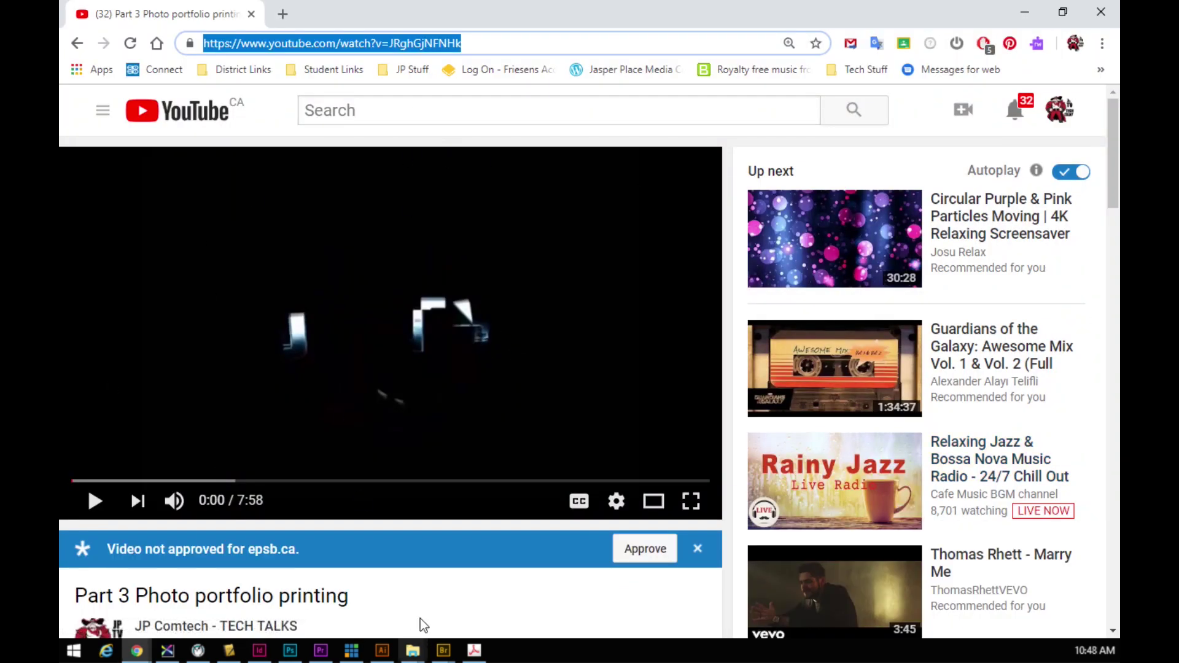
left_click(301, 654)
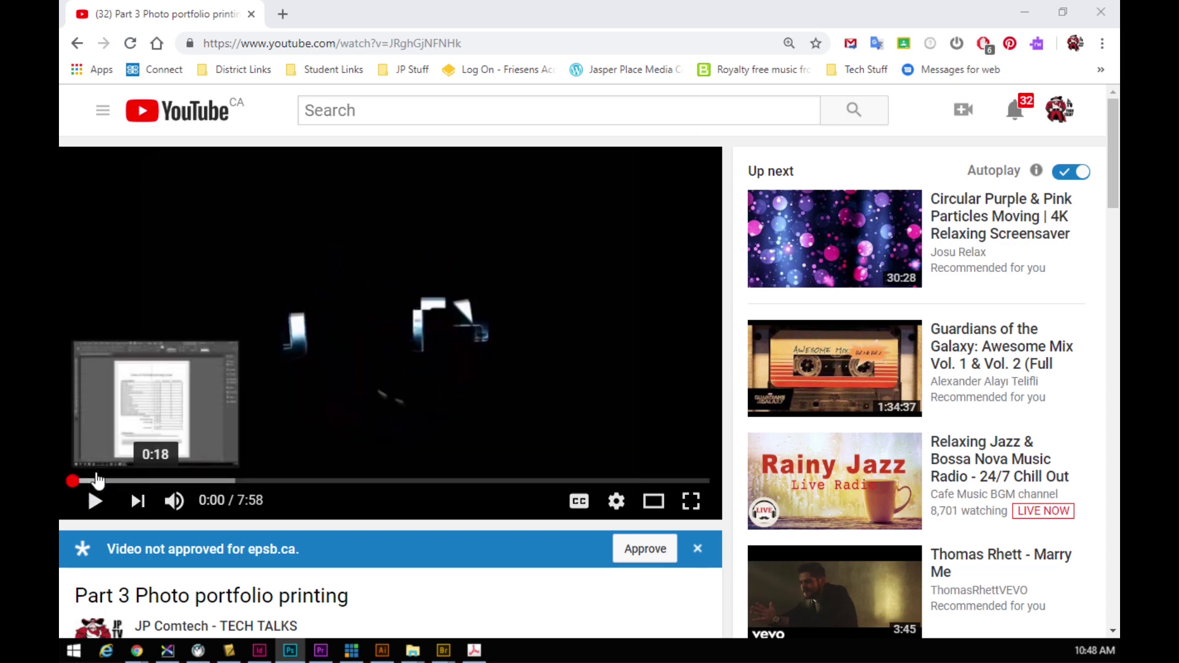
left_click(74, 481)
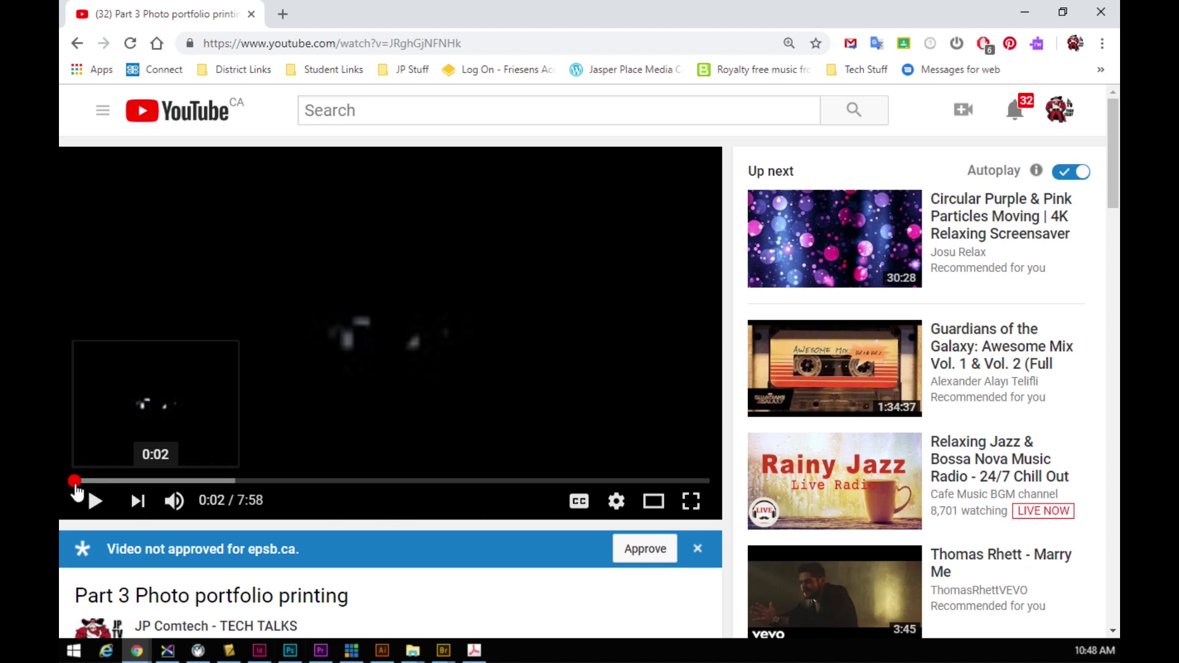
mouse_move(76, 491)
left_mouse_down()
mouse_move(92, 491)
mouse_move(78, 489)
left_mouse_up()
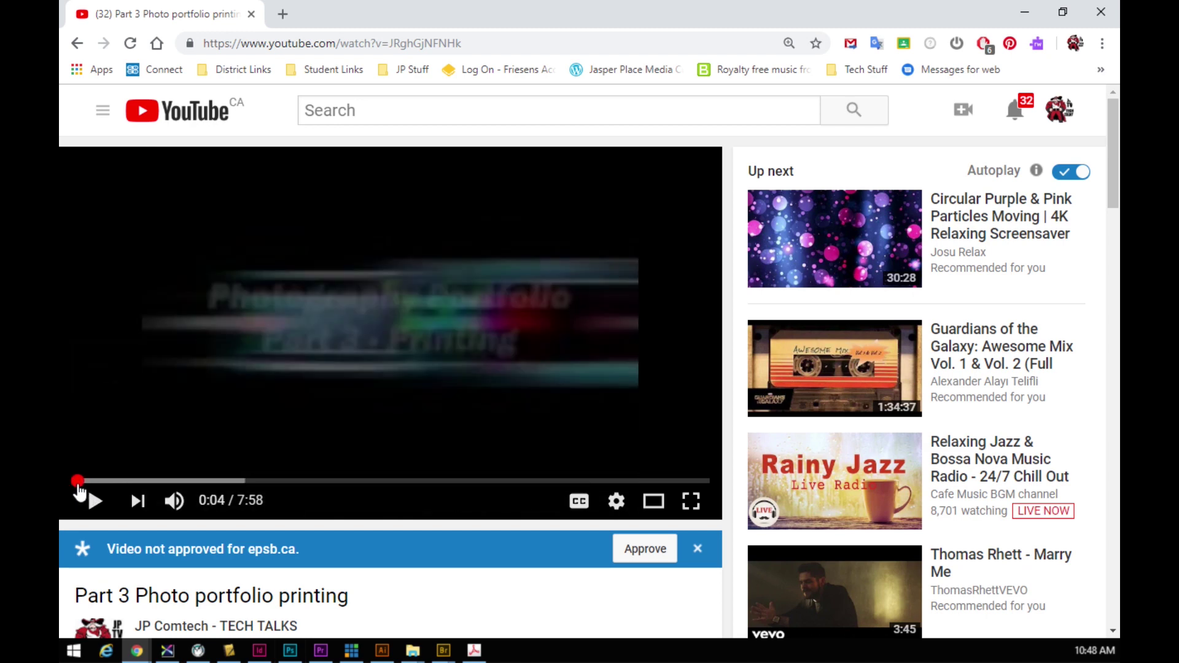
left_click(94, 501)
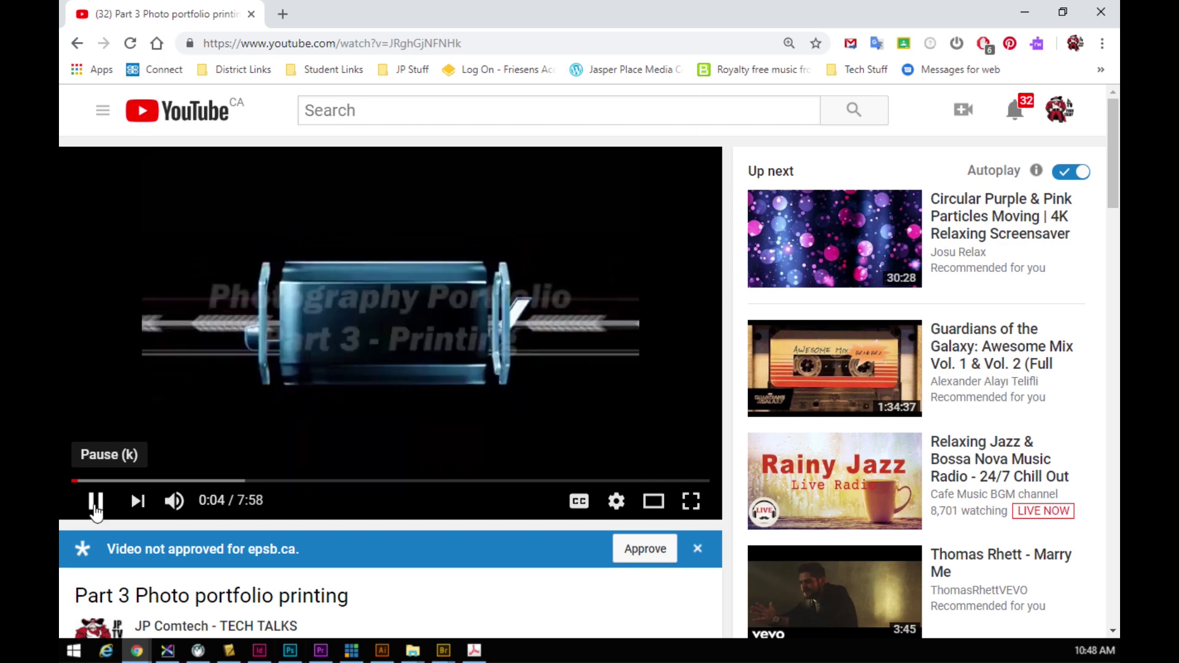
left_click(95, 507)
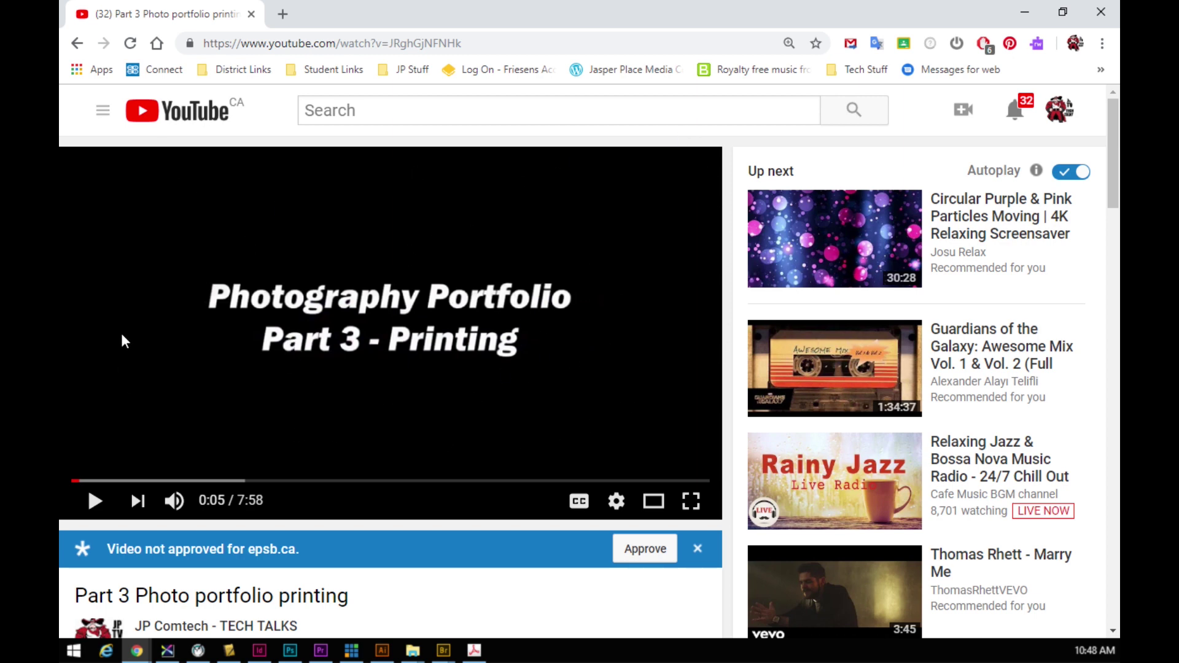
right_click(597, 392)
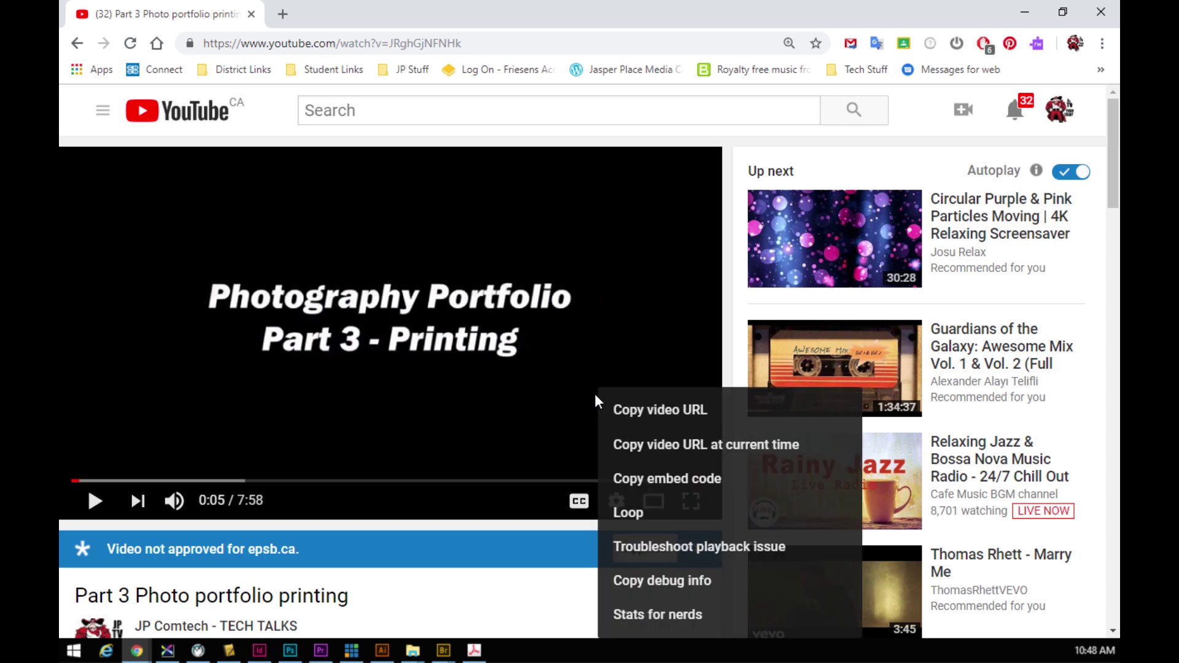
scroll(471, 395, "down", 3)
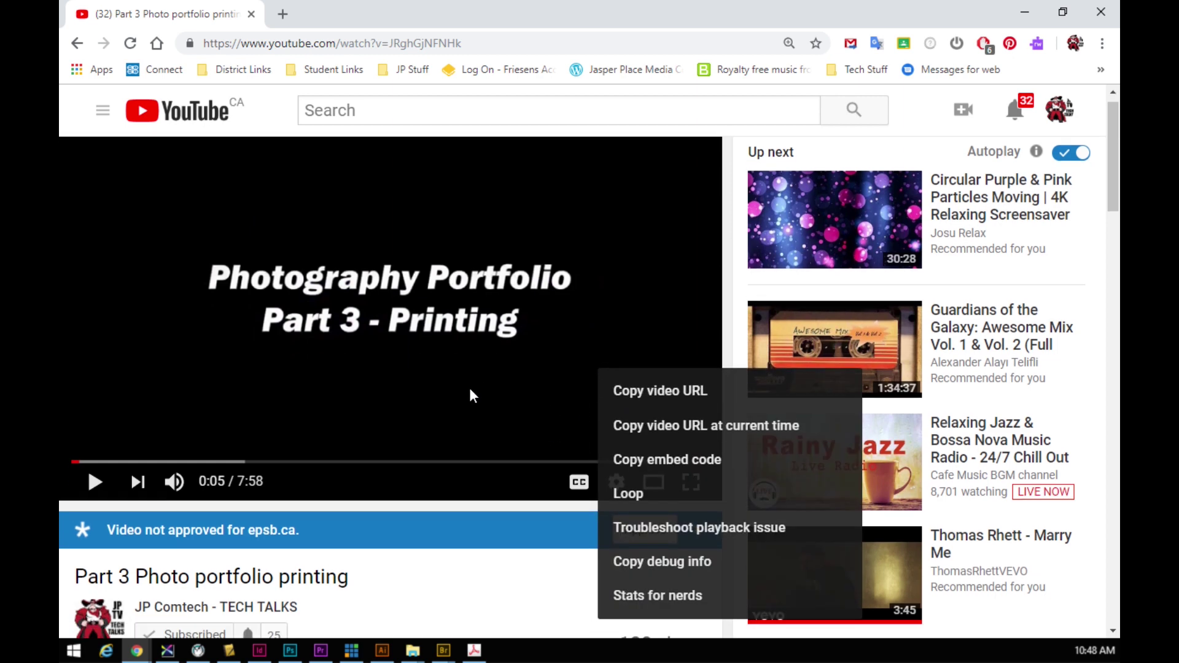
scroll(473, 329, "up", 3)
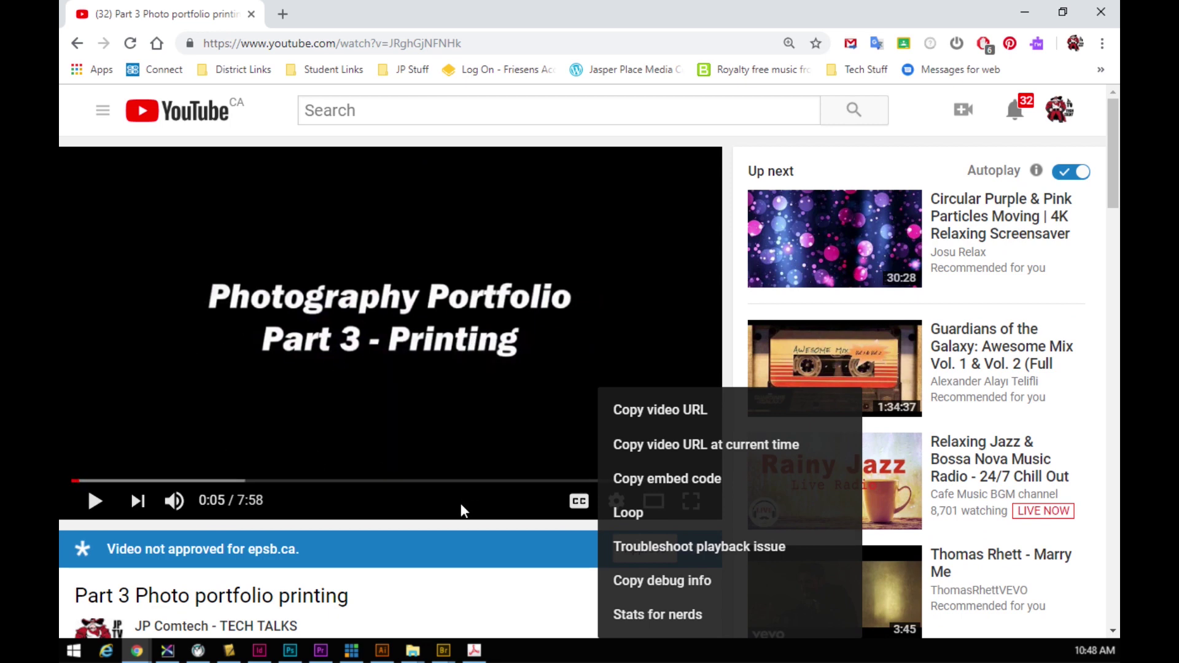
left_click(497, 531)
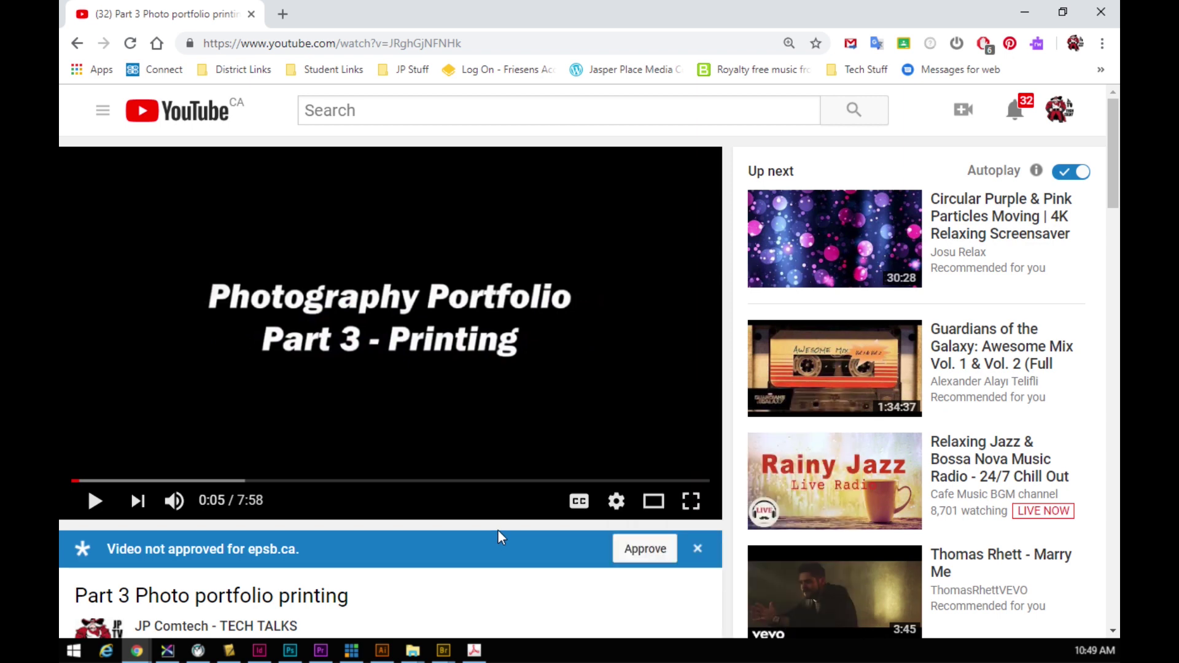
Step: Capture the screen with the paused video shown full screen, exit full screen and switch to Photoshop
left_click(690, 510)
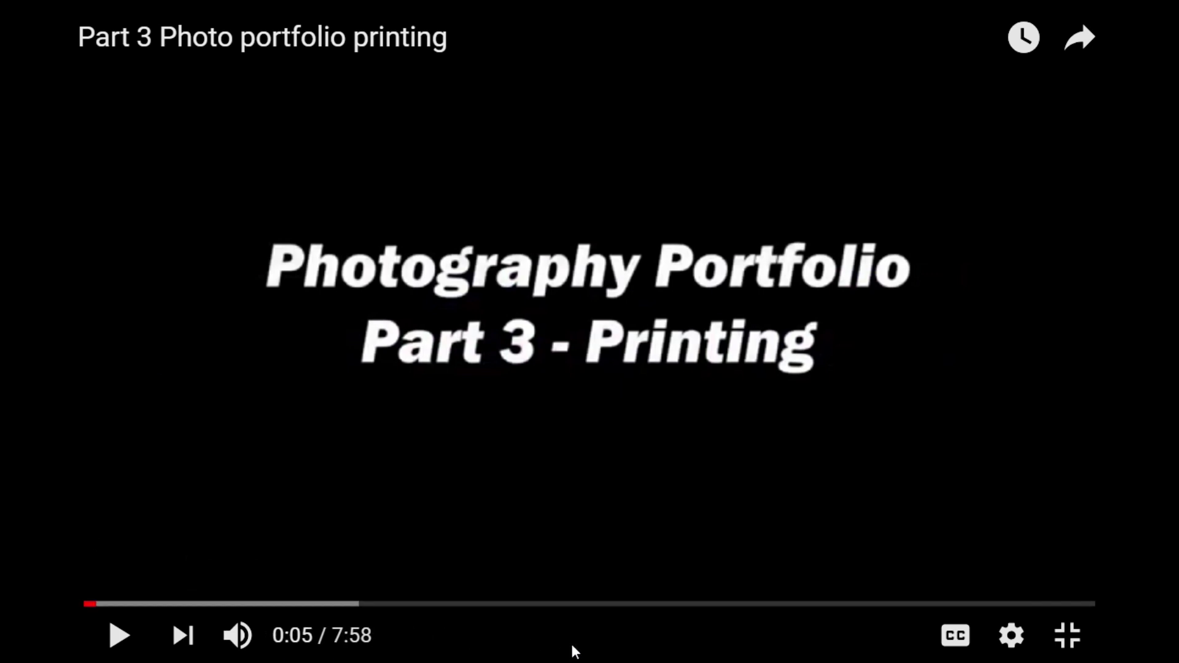
key("Escape")
left_click(1025, 11)
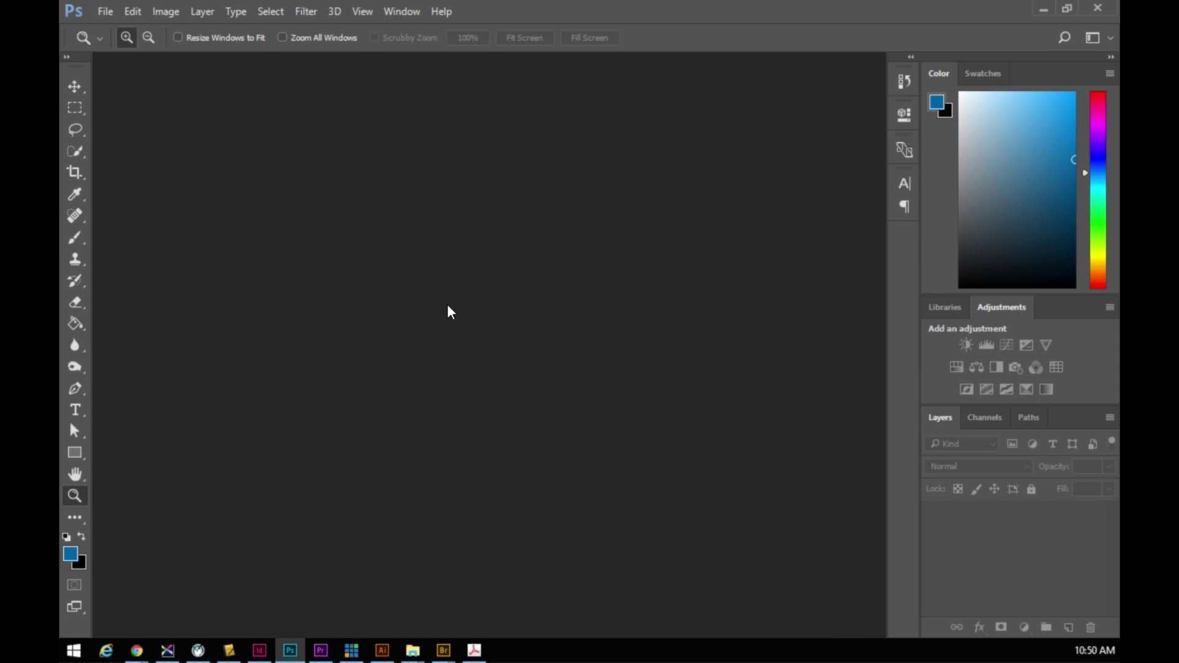
Step: Create a 4880 x 1080 px document at 72 ppi from the Clipboard preset and paste the screen capture into it
left_click(102, 14)
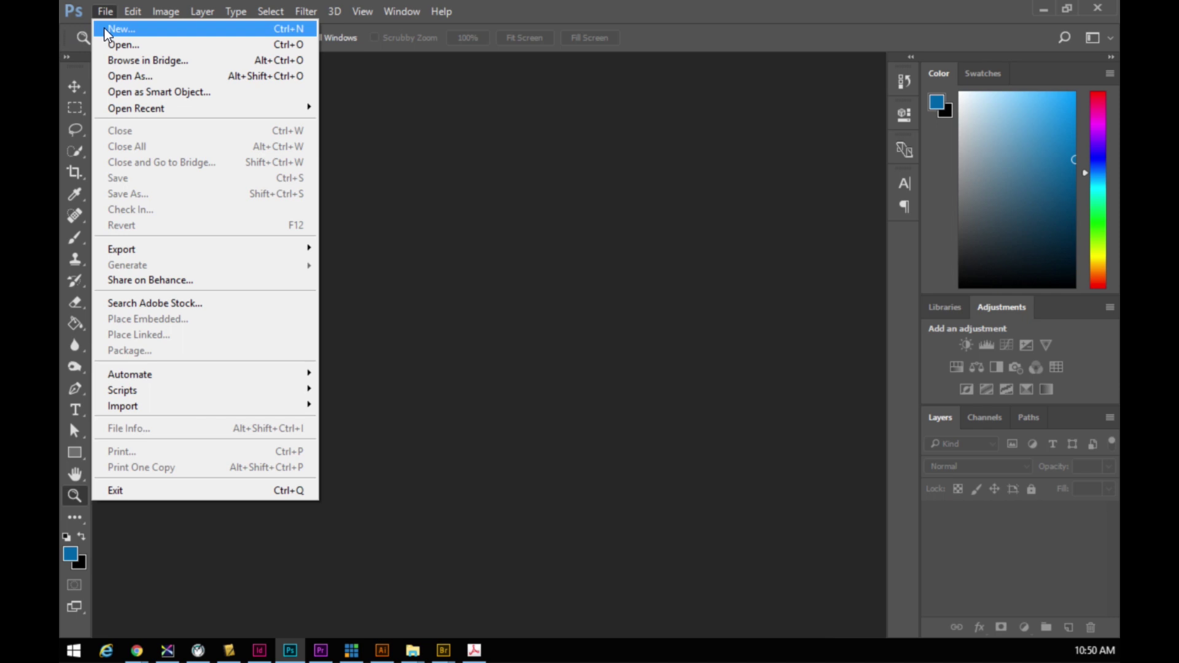
left_click(105, 29)
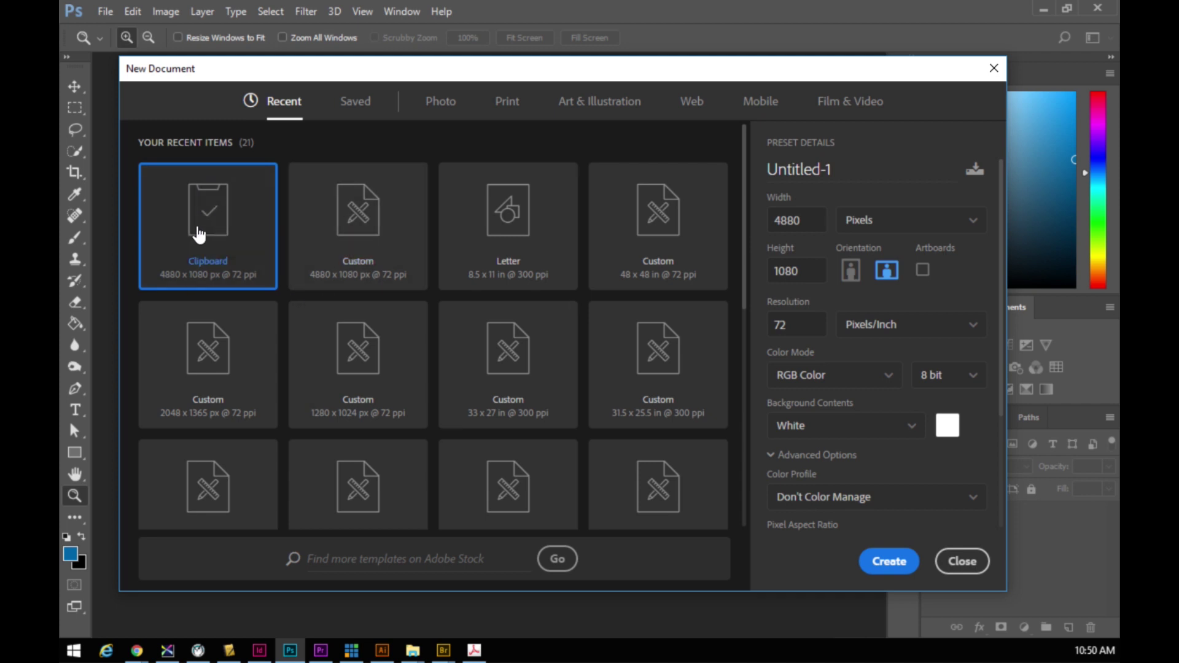
left_click(890, 563)
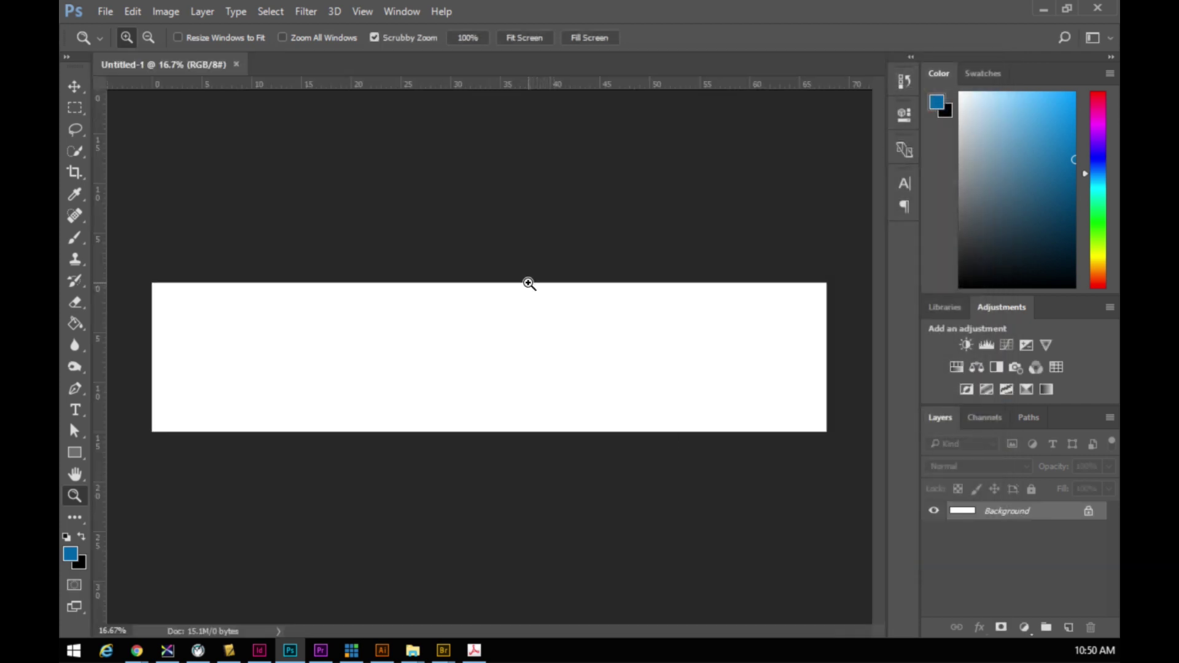
key("ctrl+v")
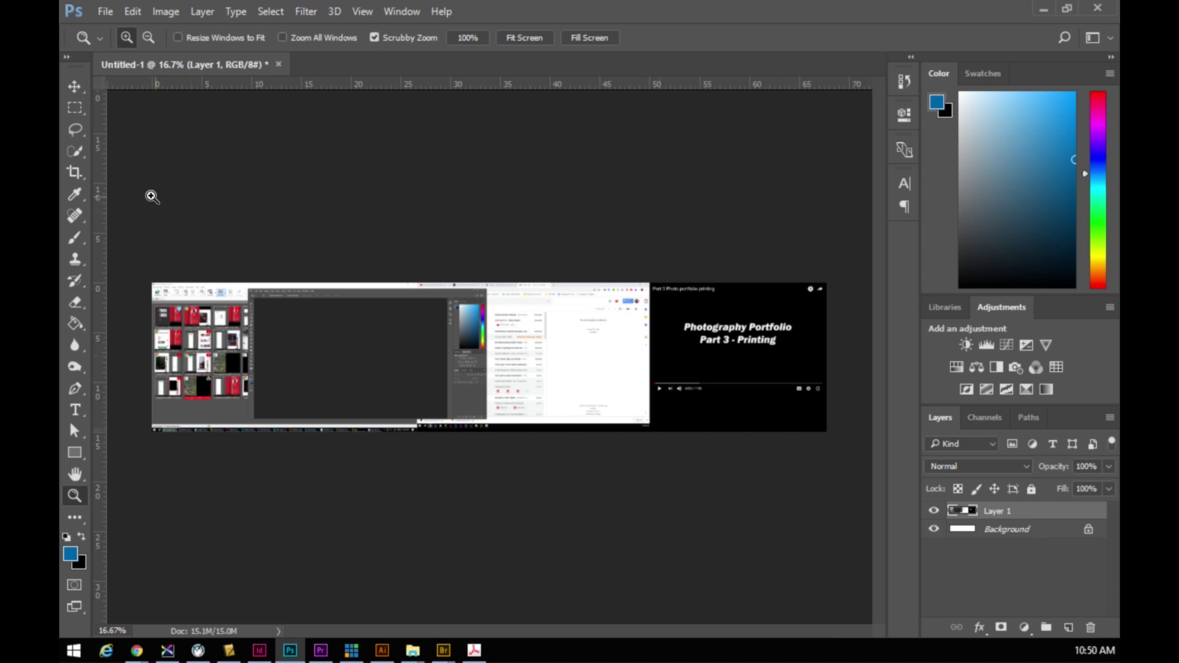
Step: Crop the pasted capture to the video's title card, excluding the other monitors and the playback controls
left_click(76, 174)
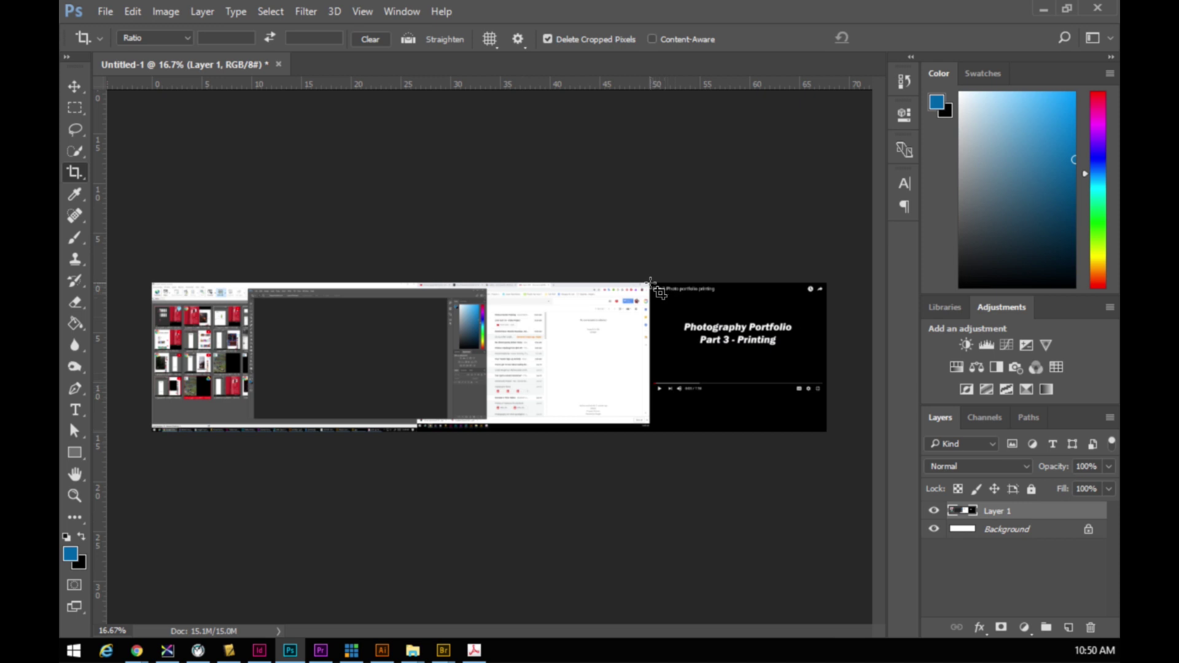
left_click_drag(651, 284, 834, 382)
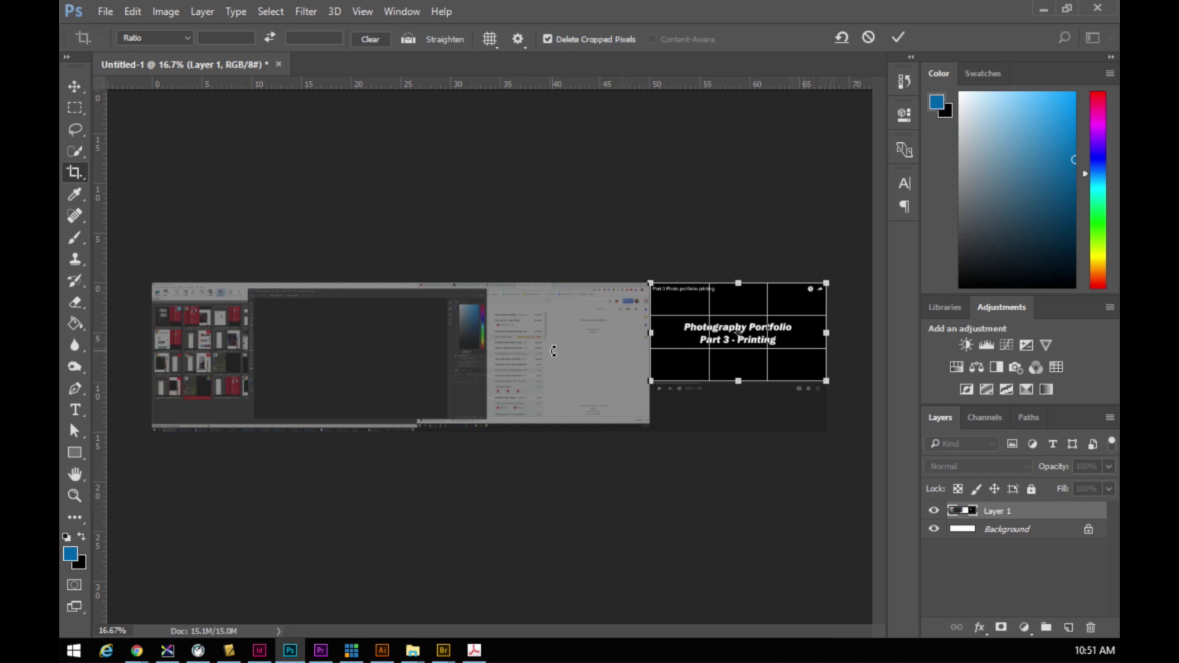
key("Return")
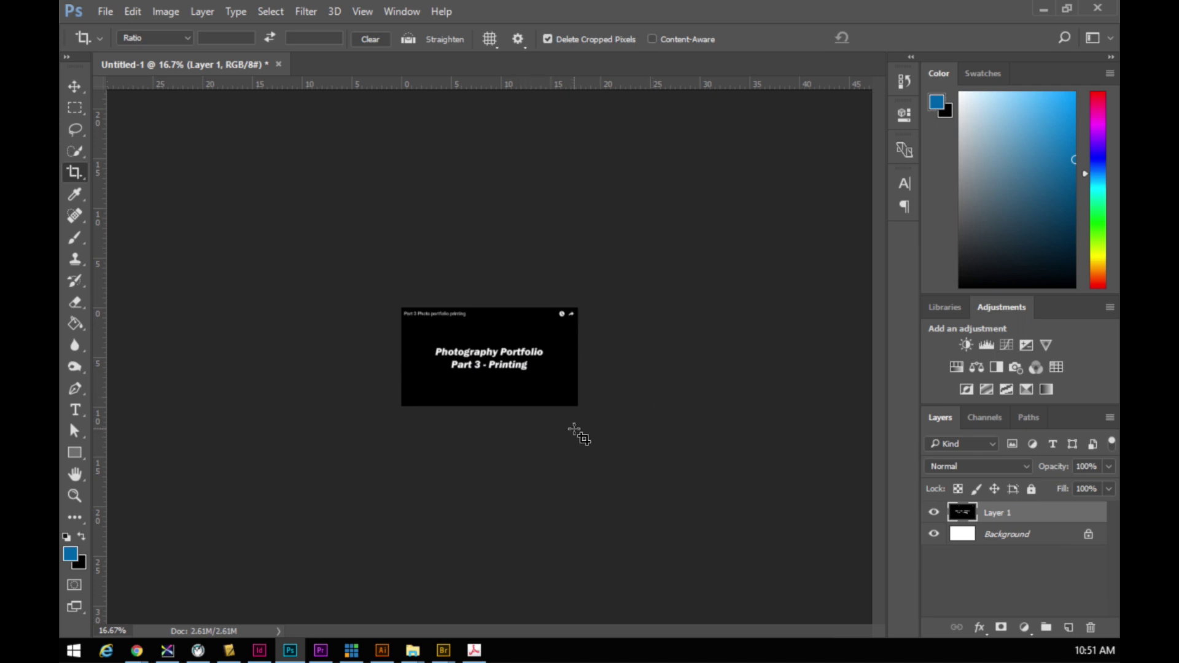
key("ctrl+0")
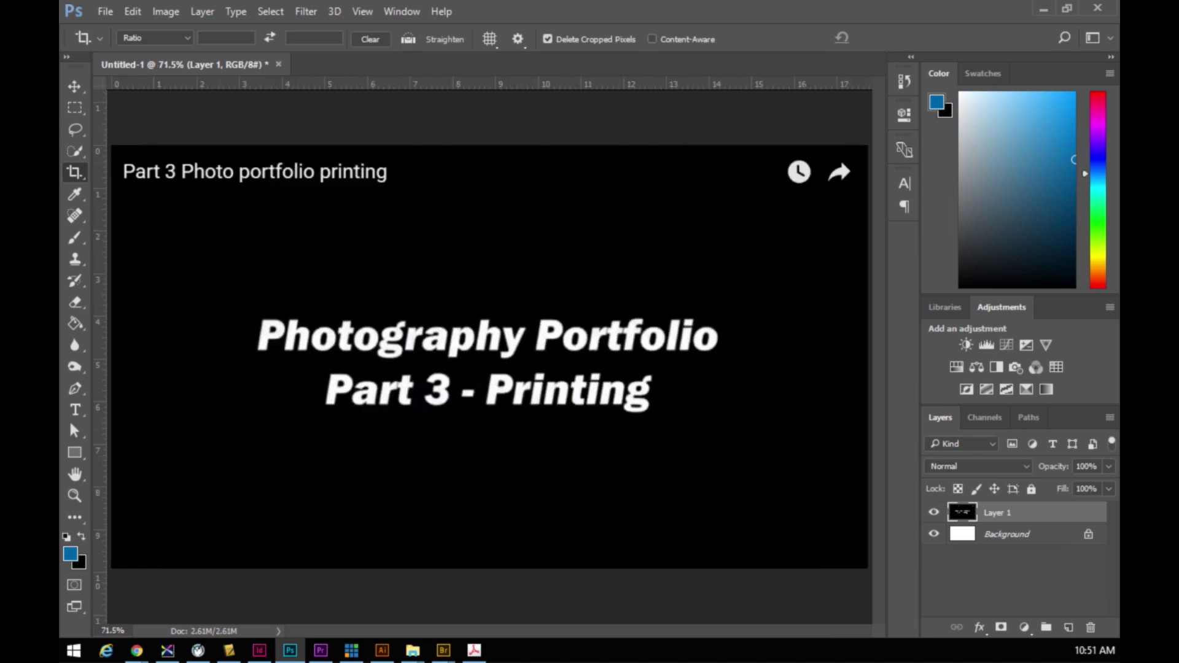
Step: Save the cropped image as a layered Photoshop file named Videoscreen in the Comtech 3 folder
key("alt+Tab")
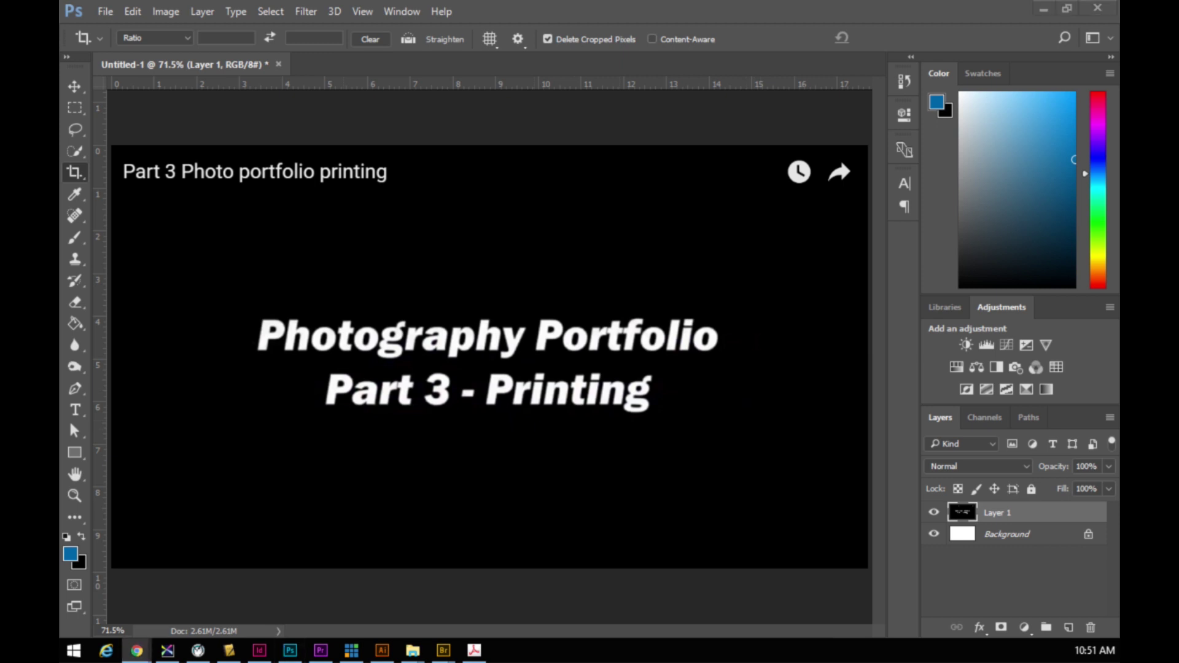
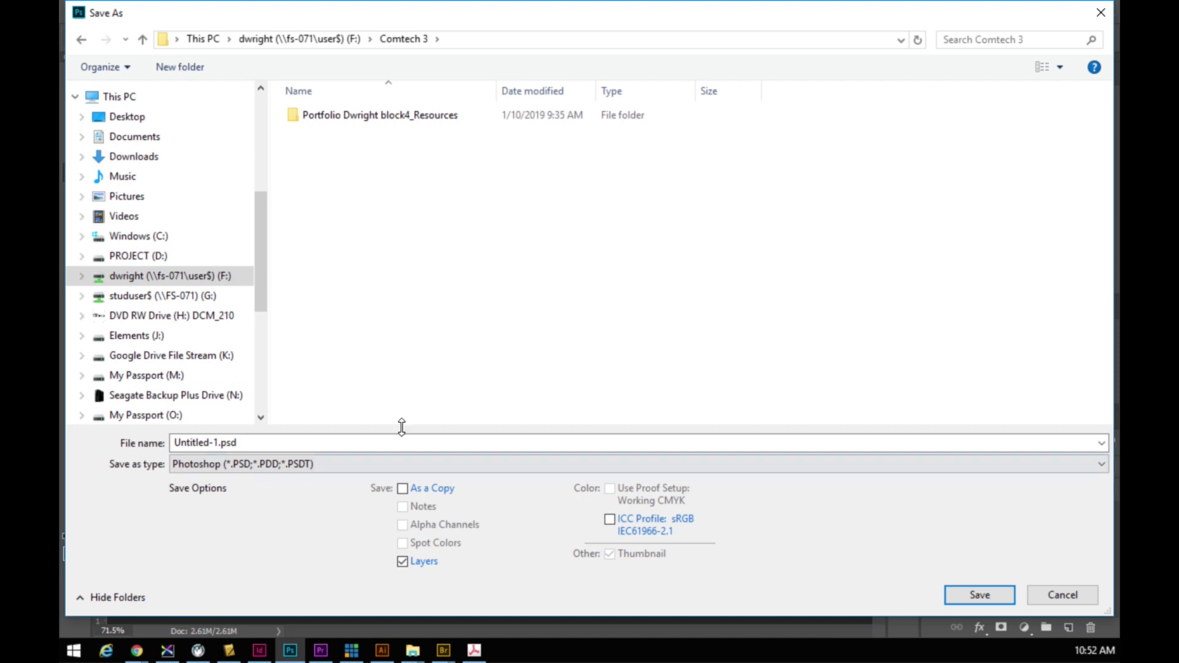
left_click(219, 442)
left_click(220, 443)
left_click_drag(219, 442, 130, 445)
type("Video")
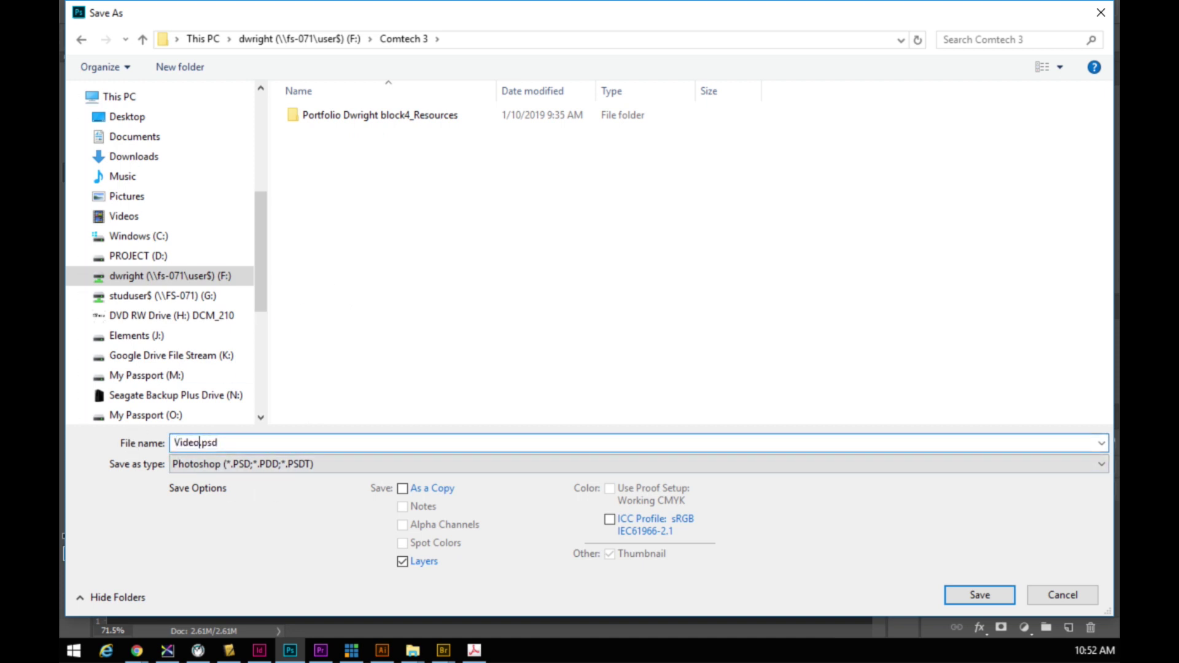
type("screen")
left_click(1006, 598)
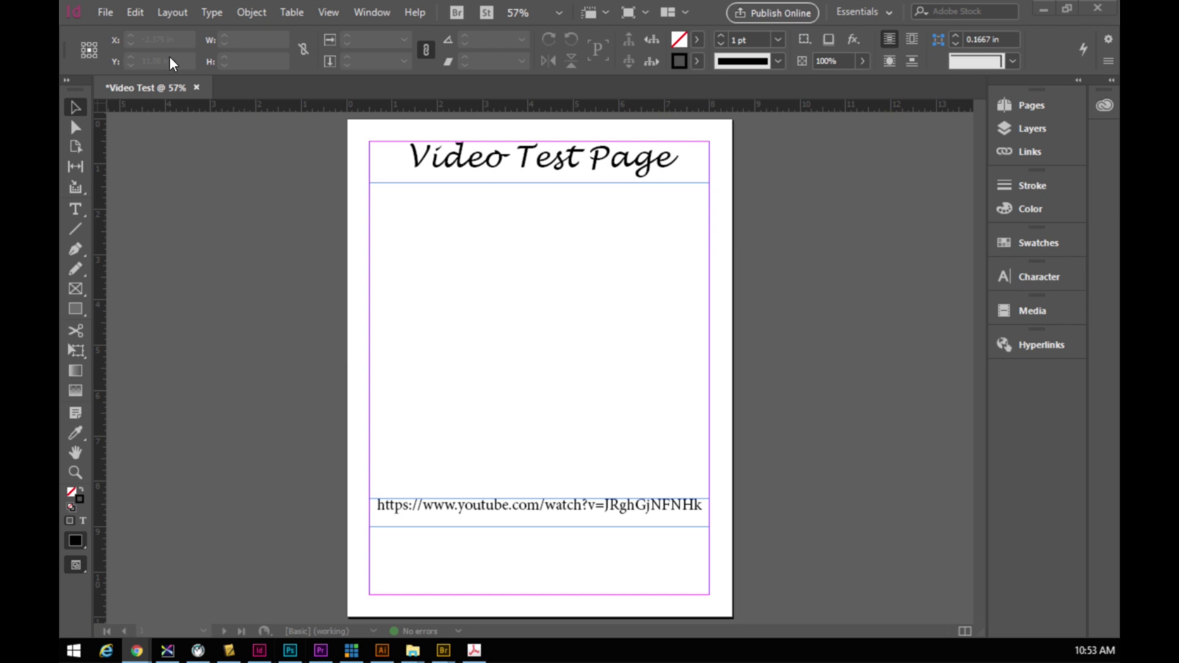
Step: Place Videoscreen.psd from the Comtech 3 folder at 7.5 in wide between the margins, just above the web address
left_click(105, 13)
left_click(141, 247)
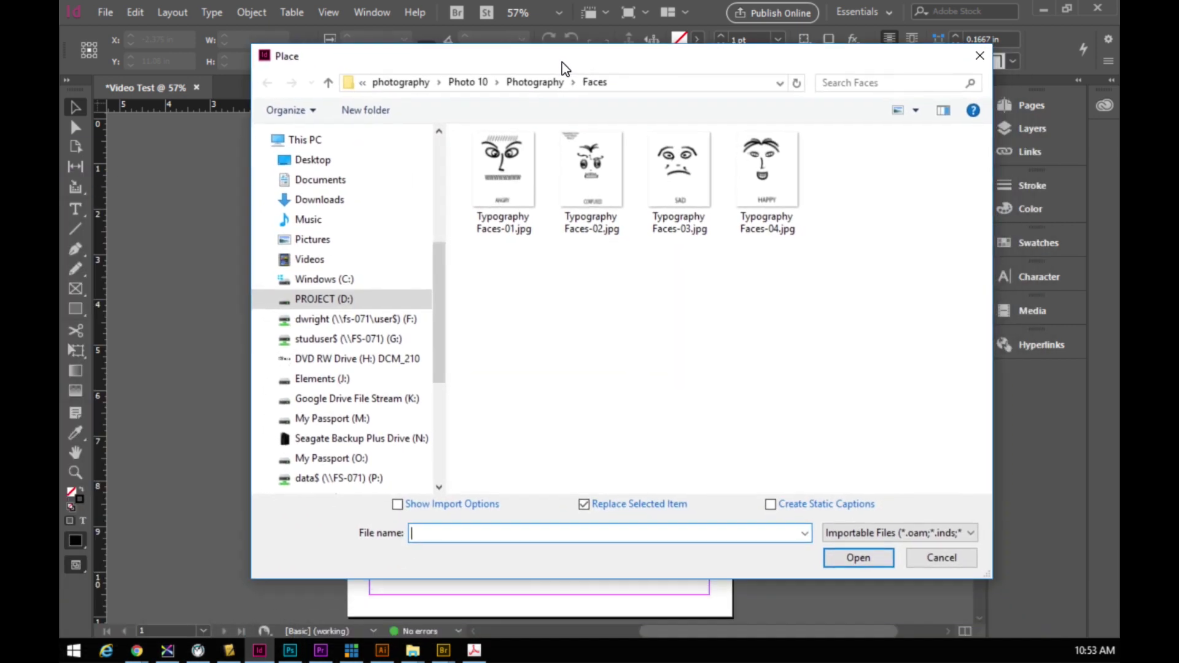
left_click(373, 327)
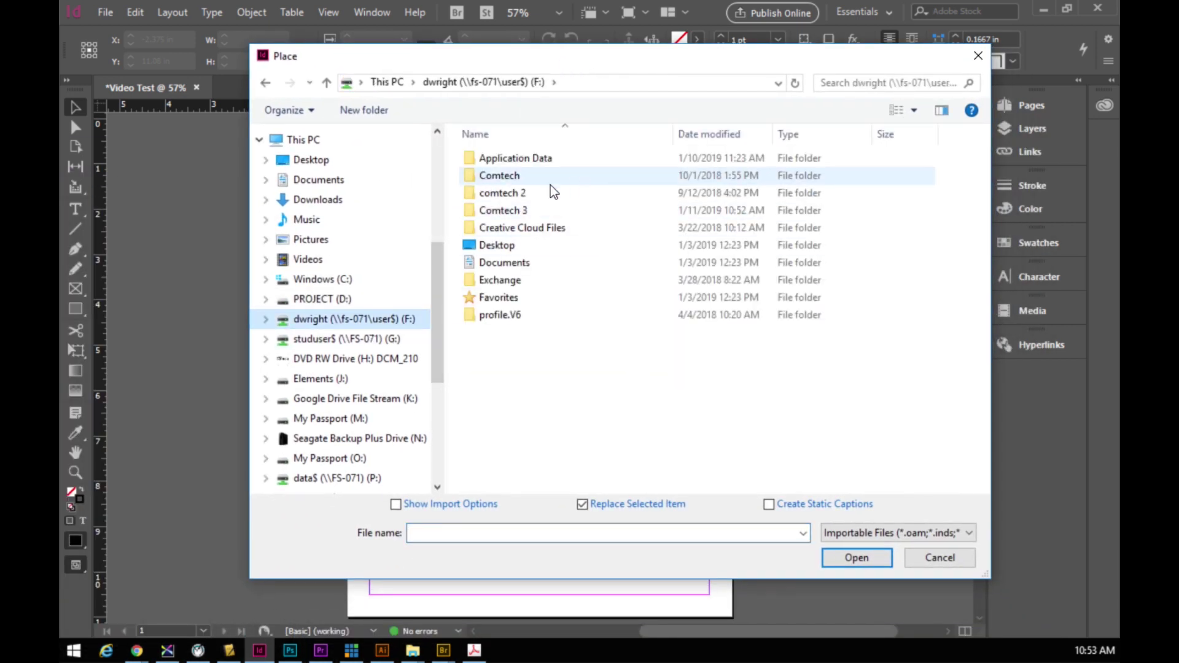
double_click(503, 210)
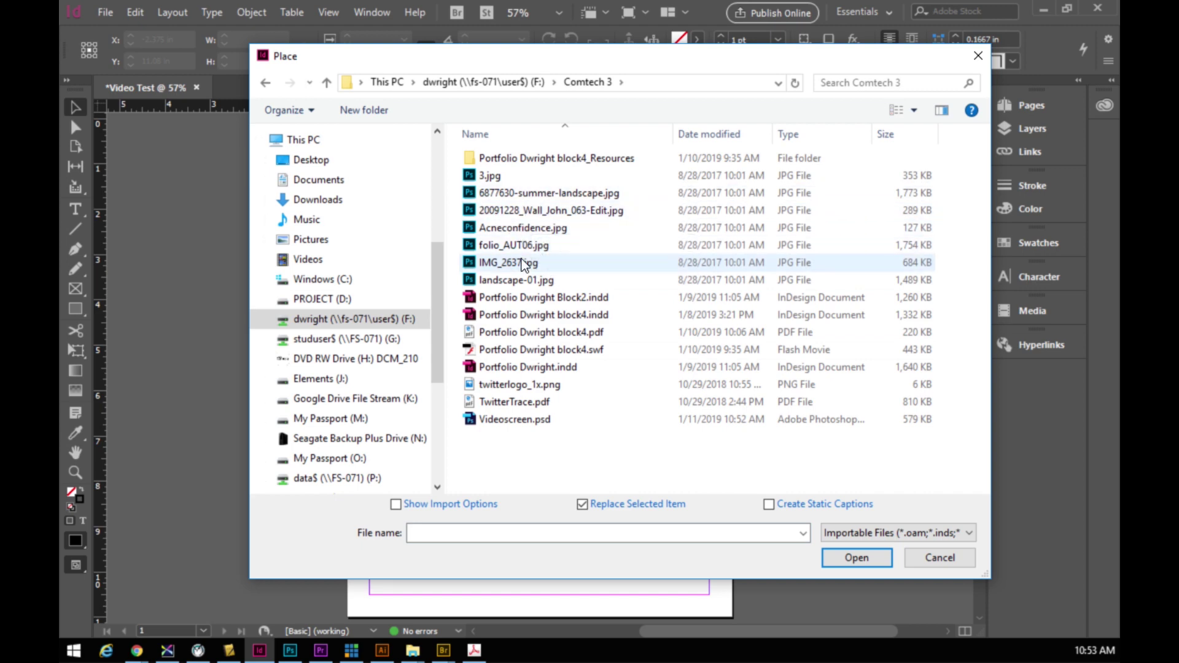
double_click(505, 423)
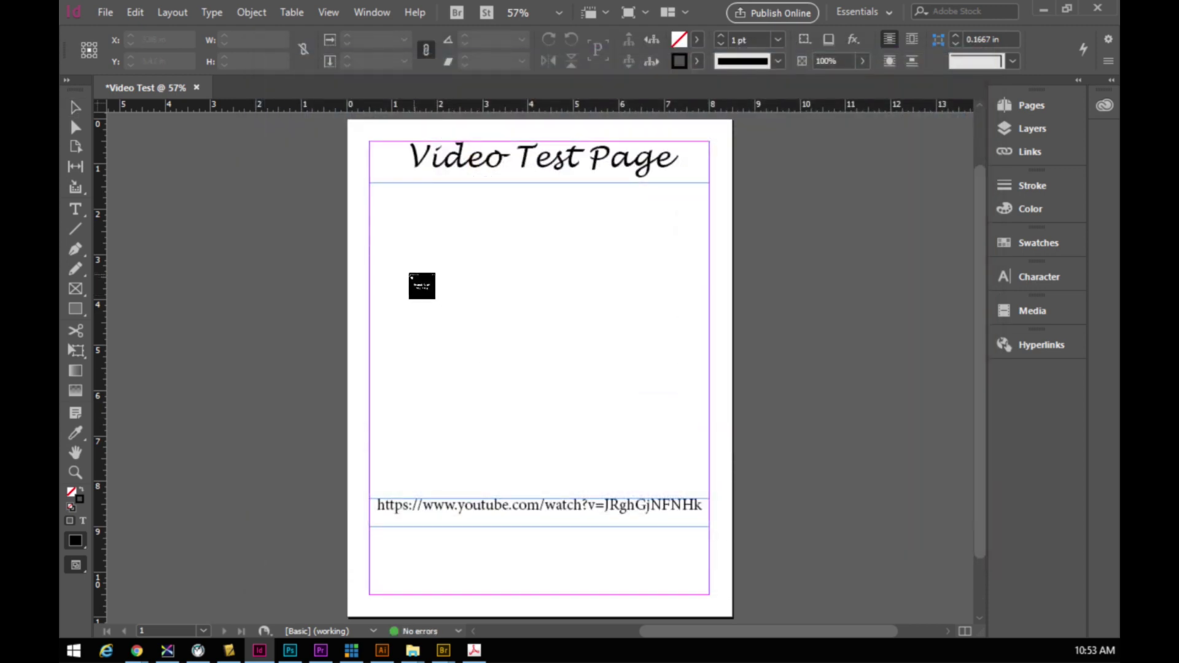
left_click_drag(369, 213, 711, 452)
left_click_drag(584, 371, 584, 447)
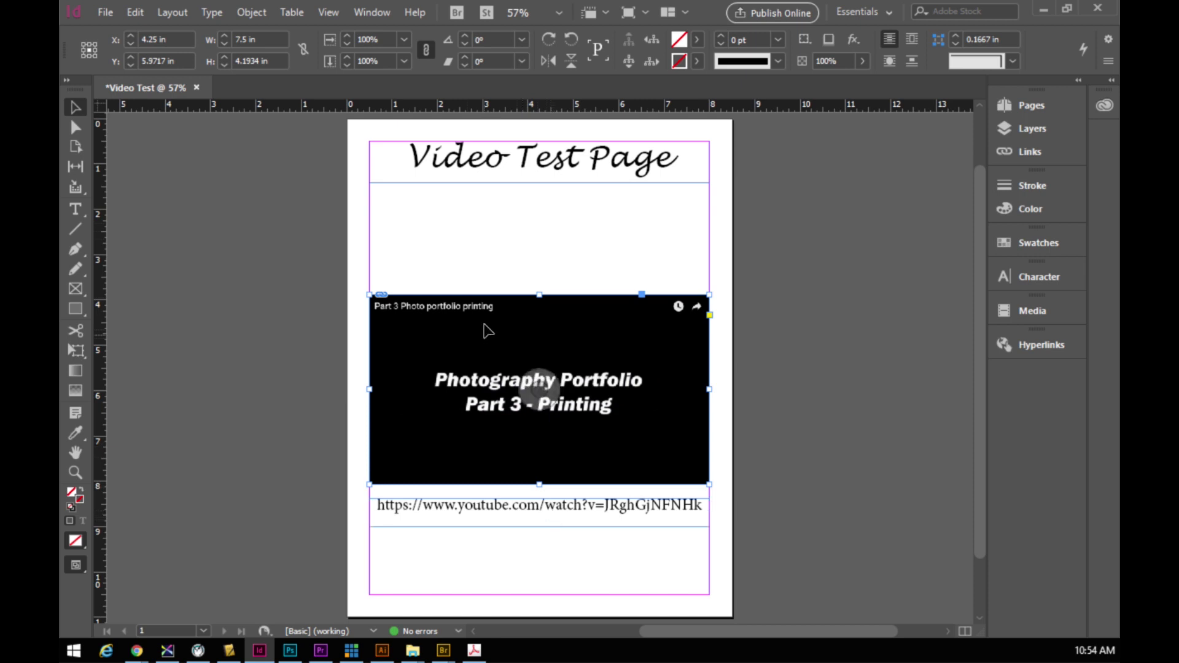
left_click(475, 270)
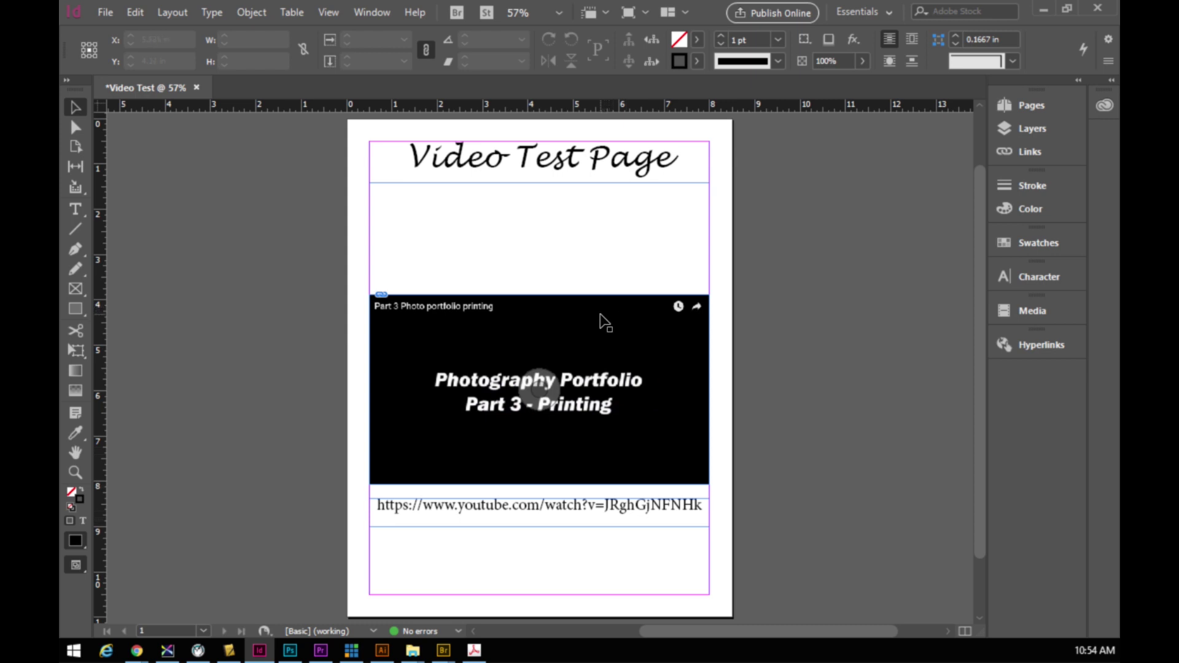
left_click(1049, 349)
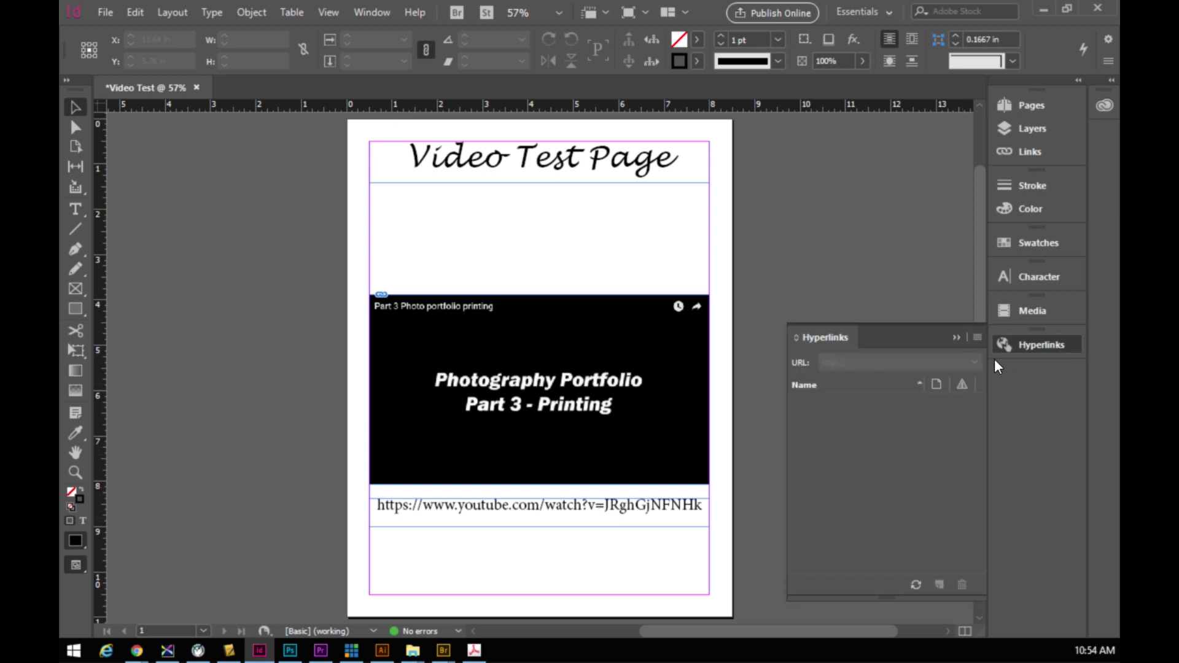
left_click(1024, 348)
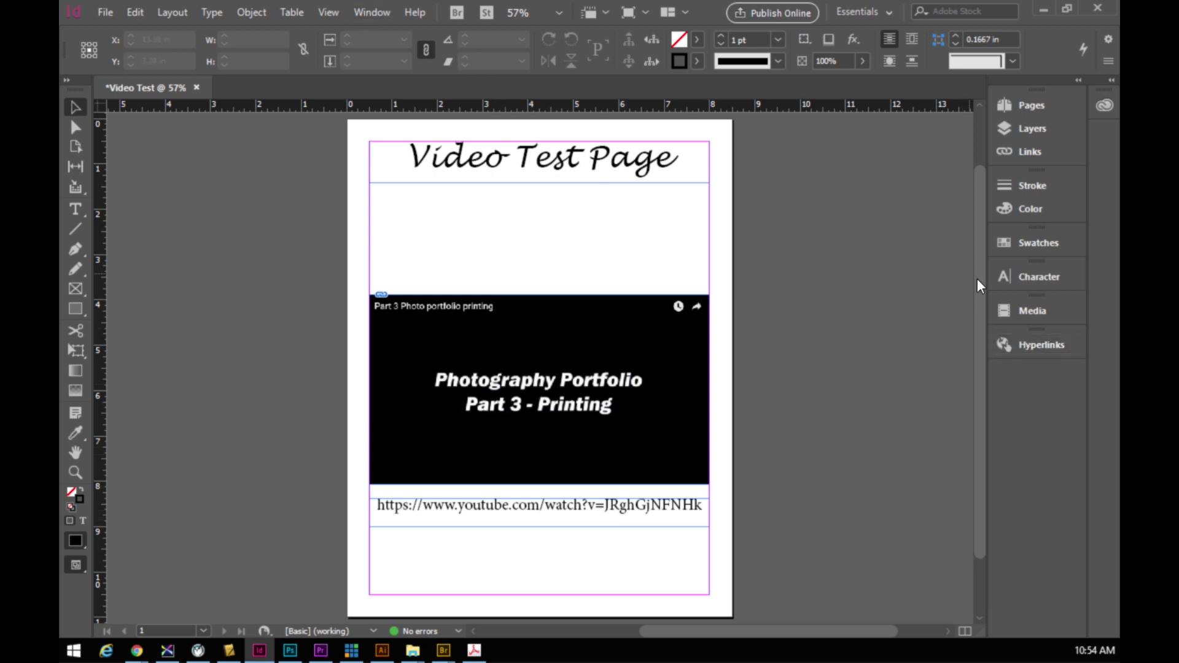
left_click(1042, 357)
left_click(1042, 359)
left_click(367, 14)
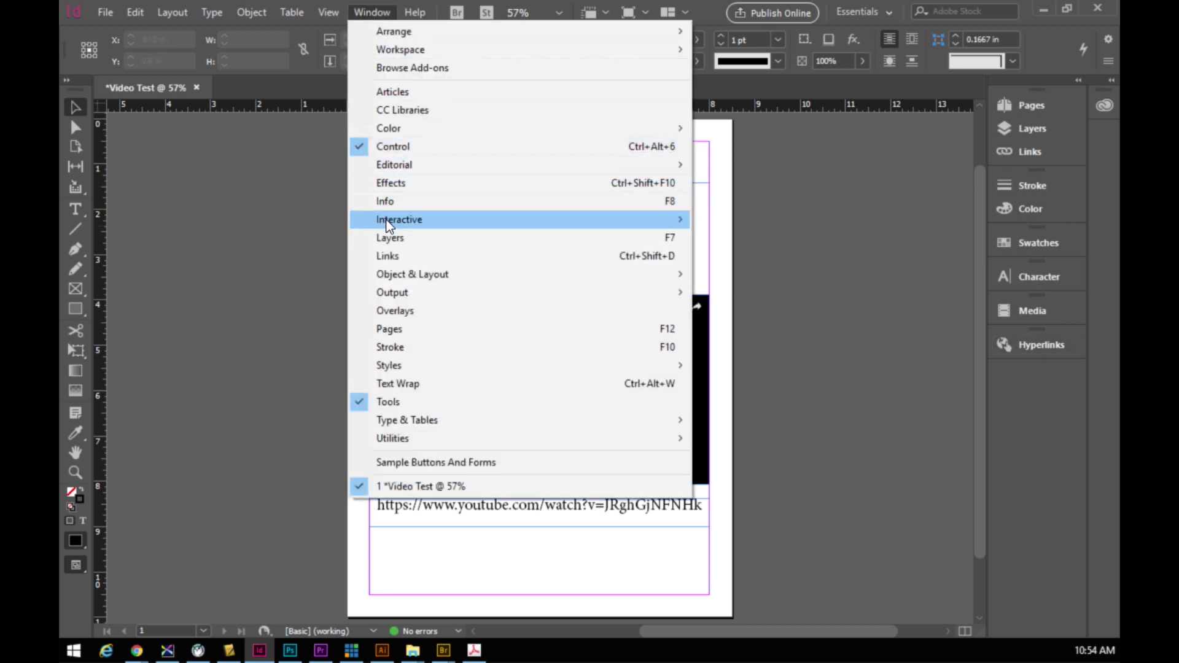
mouse_move(389, 224)
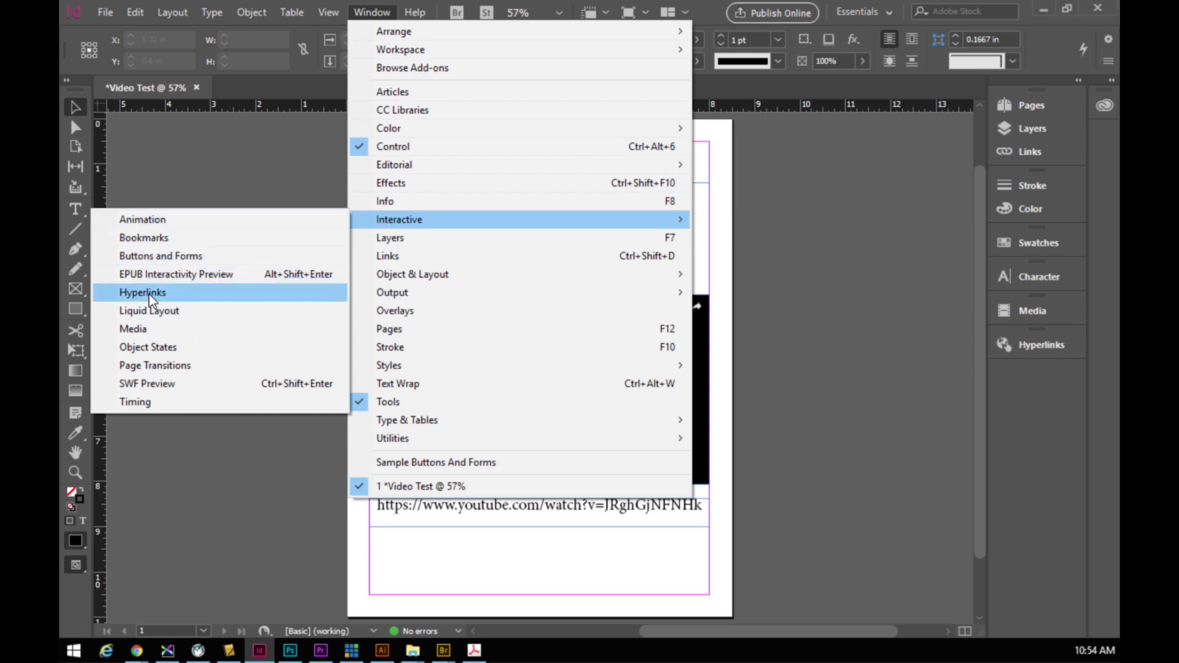
left_click(134, 298)
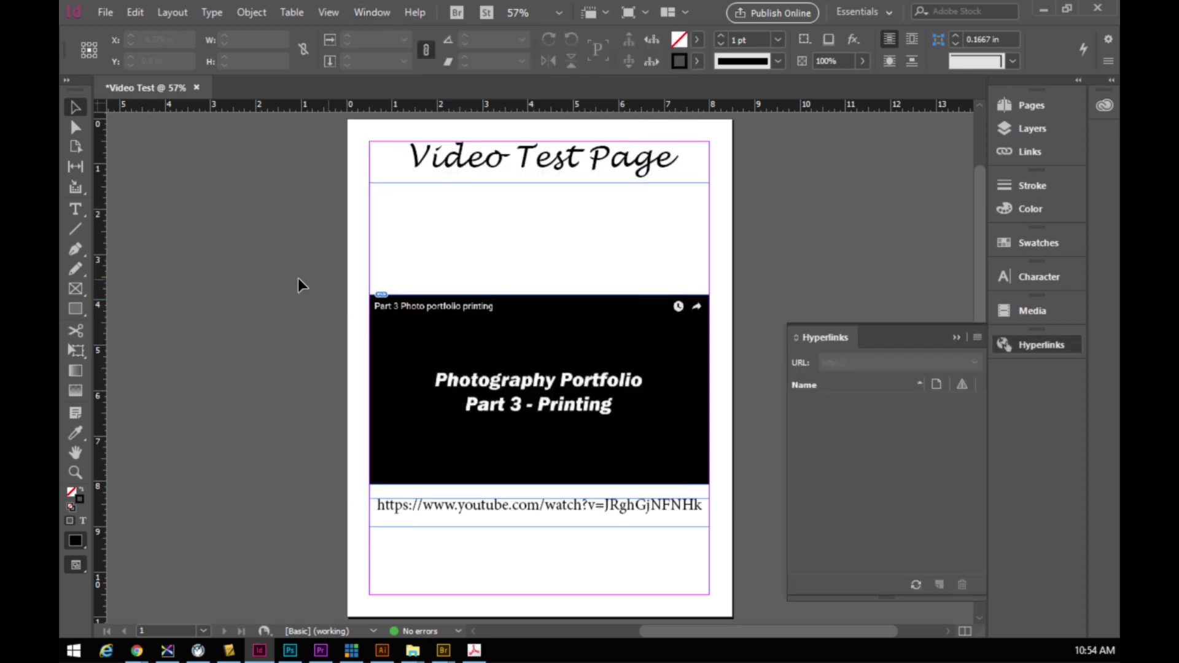
left_click(956, 337)
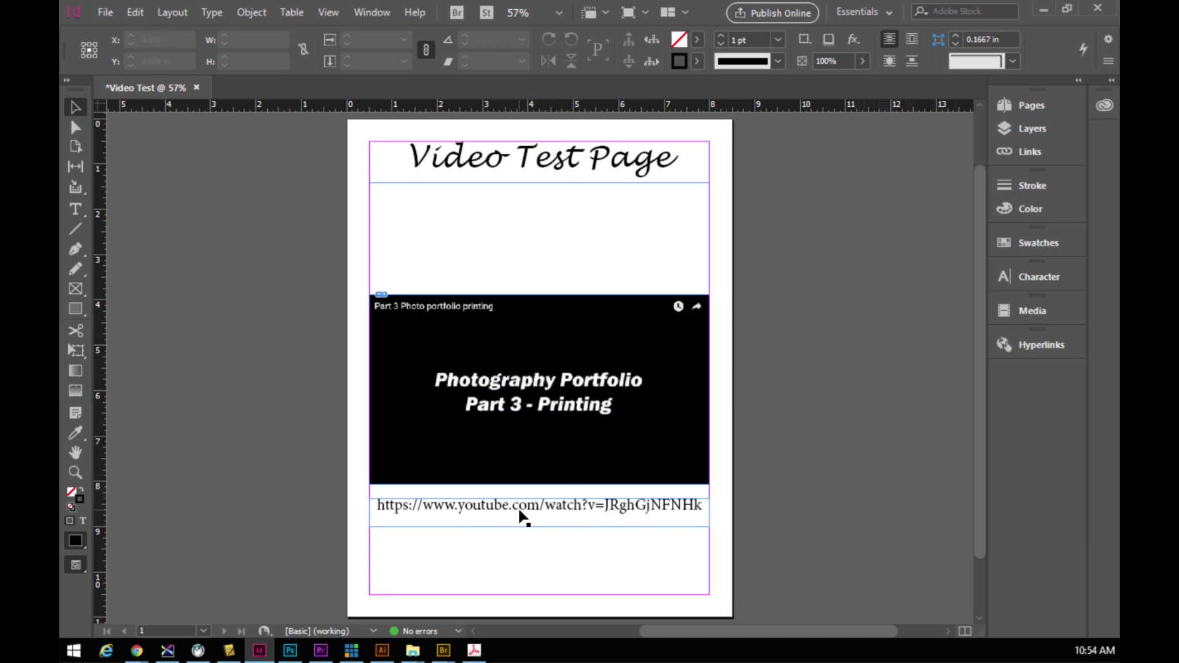
Step: Copy the complete YouTube web address from the text frame below the screenshot
double_click(660, 509)
left_click_drag(705, 507, 371, 501)
key("ctrl+c")
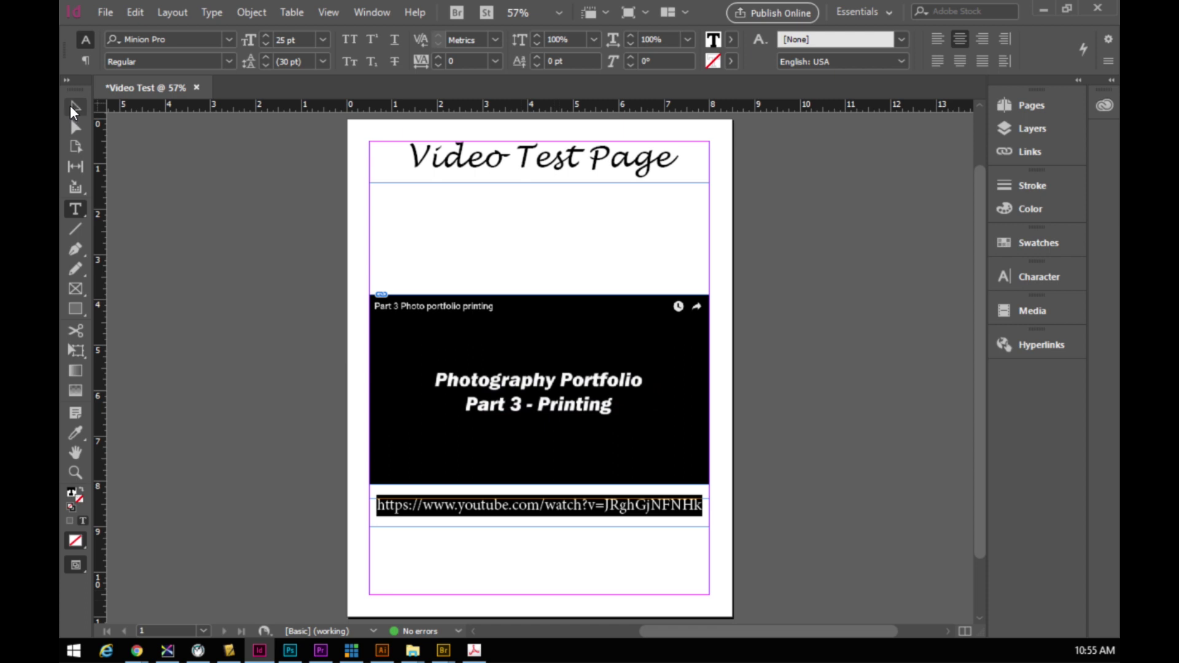
Step: Add a hyperlink to the web address's text frame, using the copied YouTube address as its URL
left_click(74, 107)
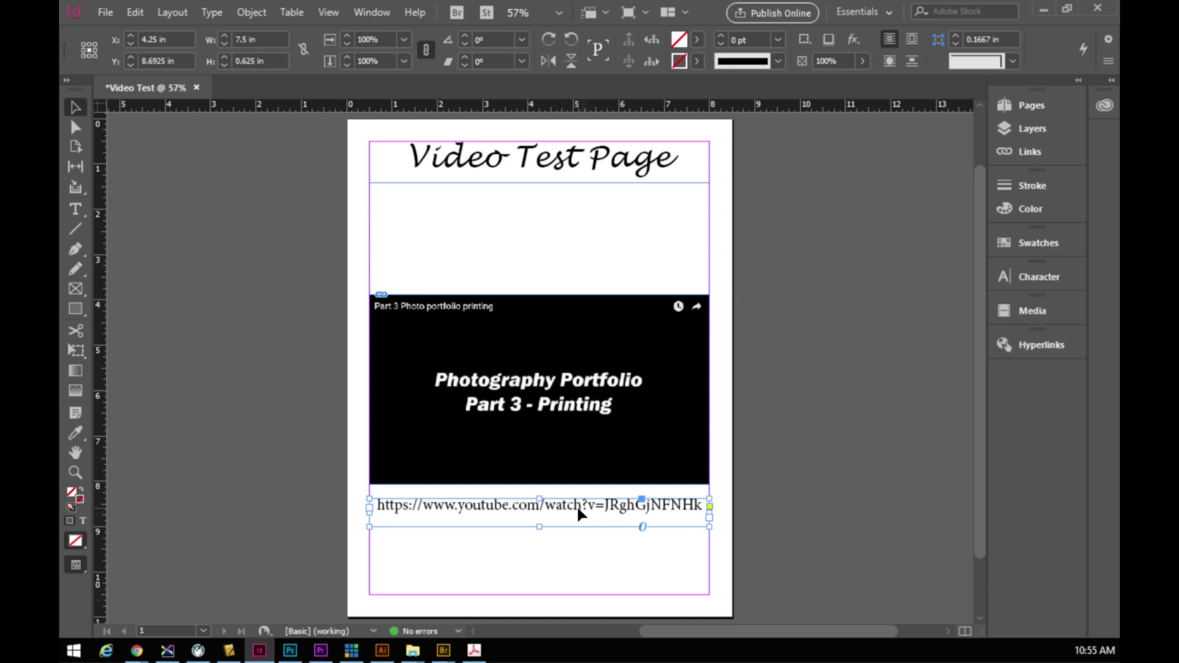
left_click(1044, 345)
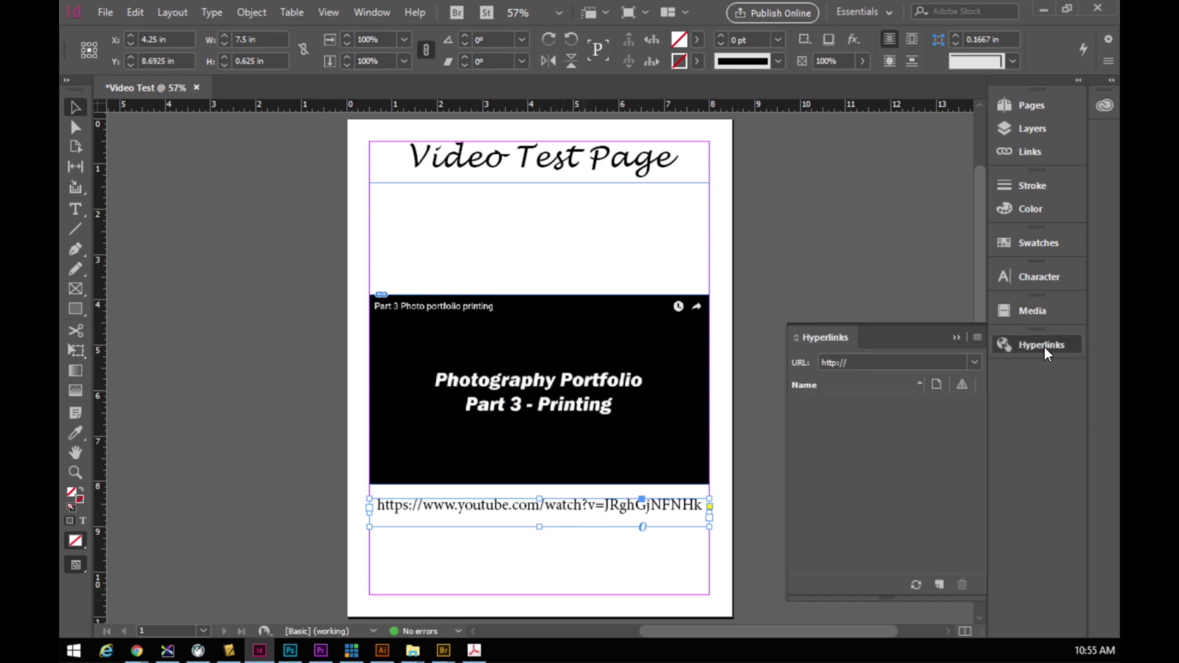
left_click(879, 362)
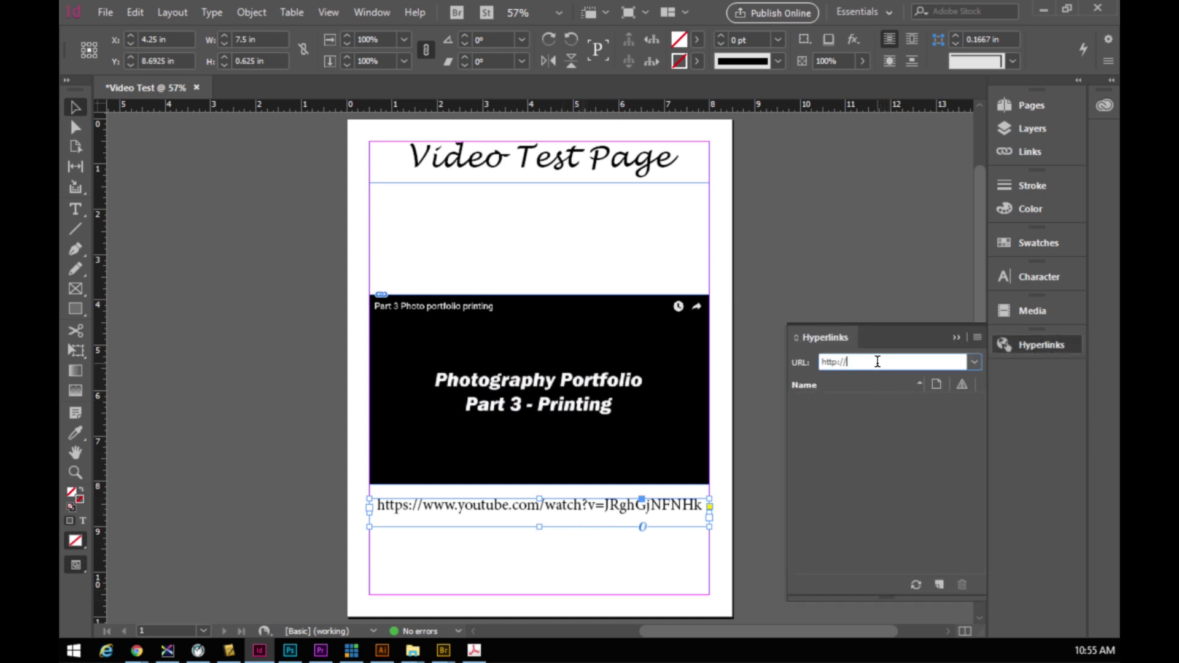
left_click_drag(850, 362, 786, 372)
key("ctrl+v")
key("Return")
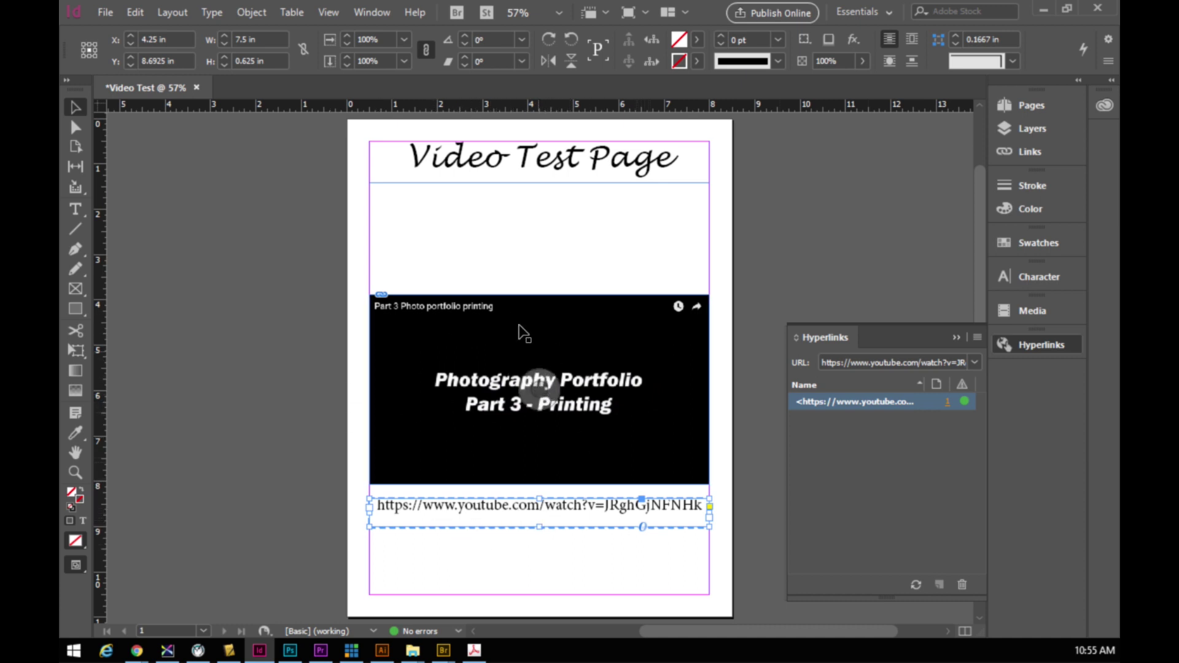
Step: Link the placed video screenshot to the same YouTube URL and check the hyperlinks of both frames
left_click(430, 400)
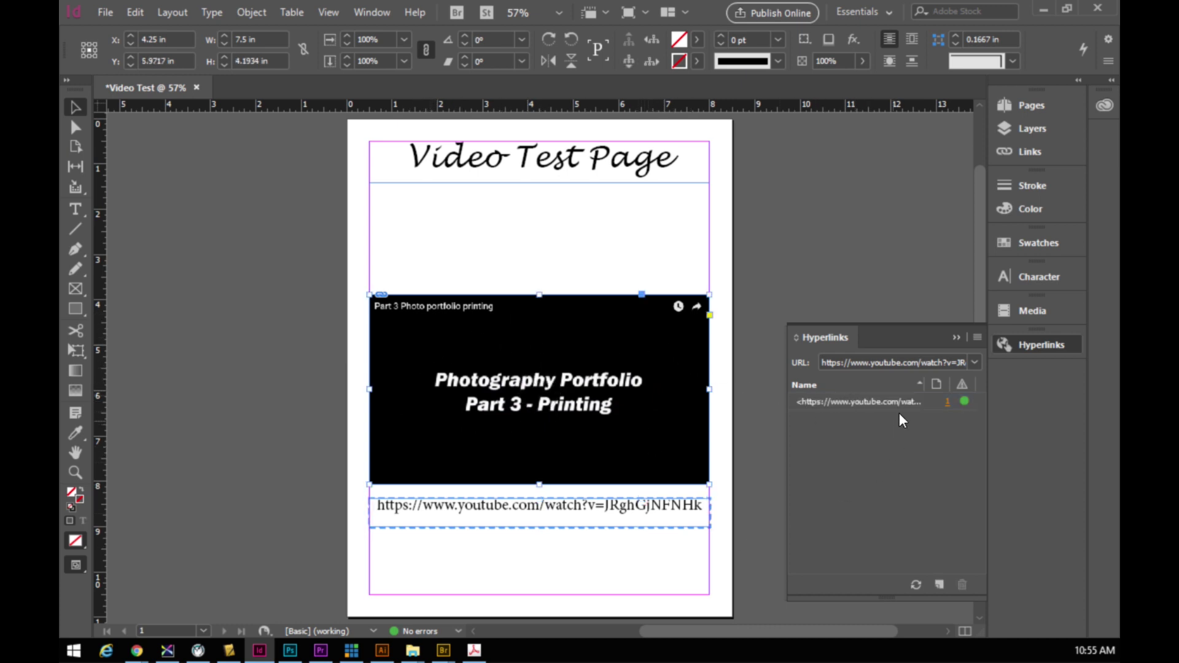
left_click(831, 362)
left_click_drag(821, 362, 1006, 373)
key("Return")
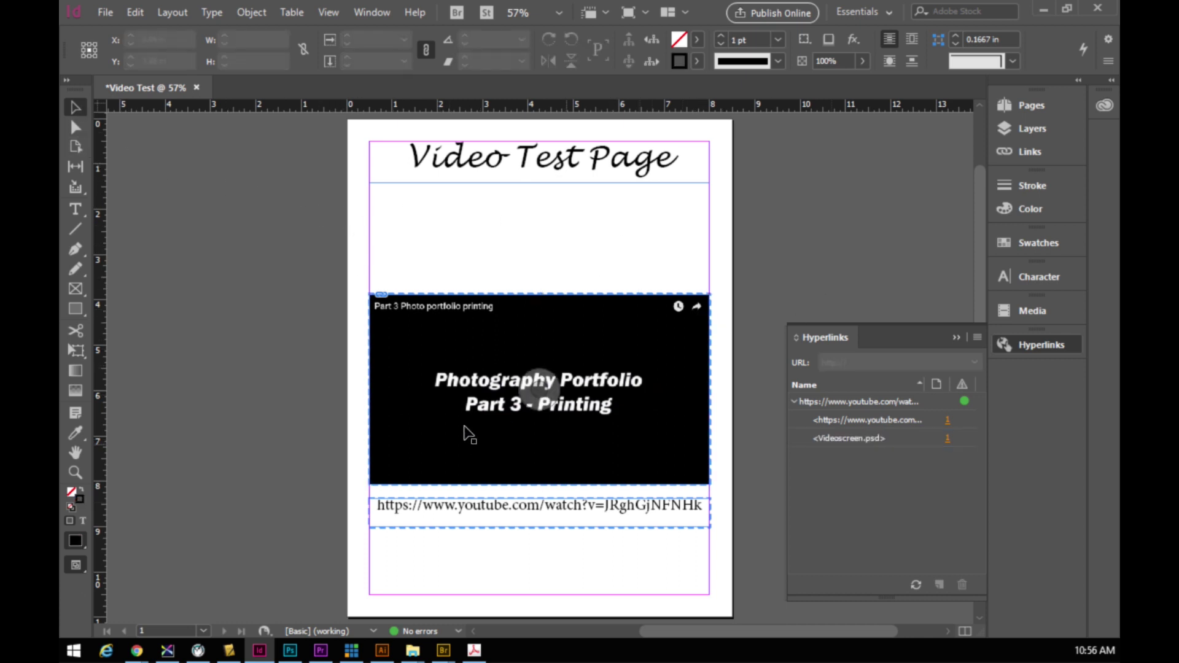
left_click(654, 511)
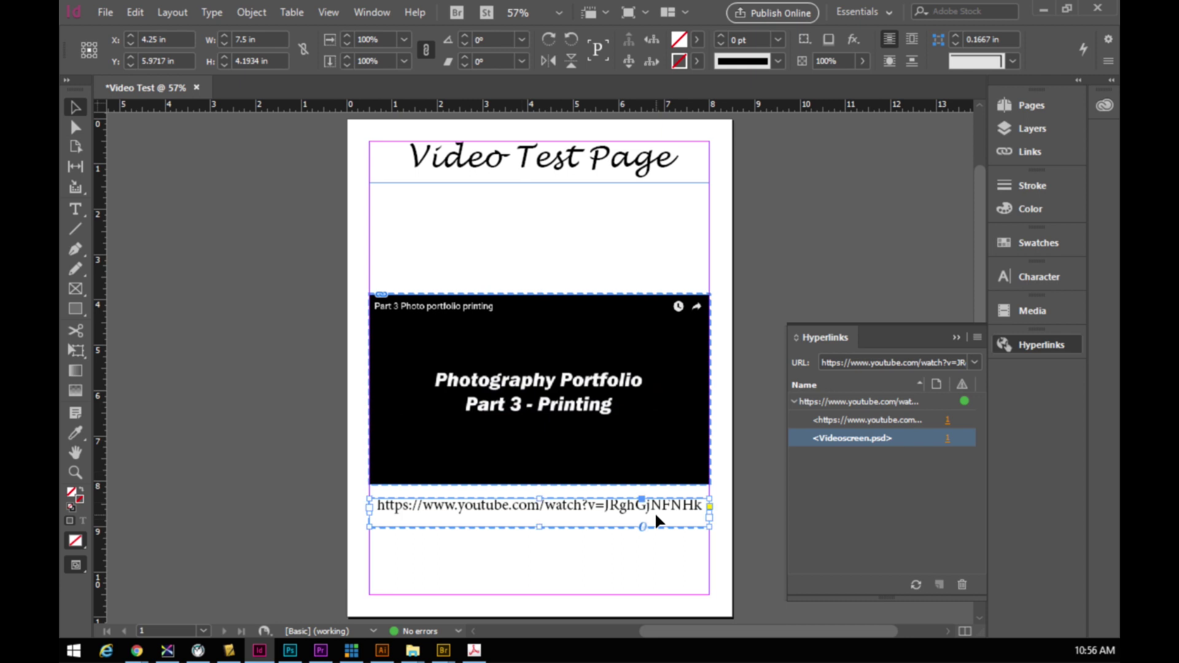
left_click(662, 420)
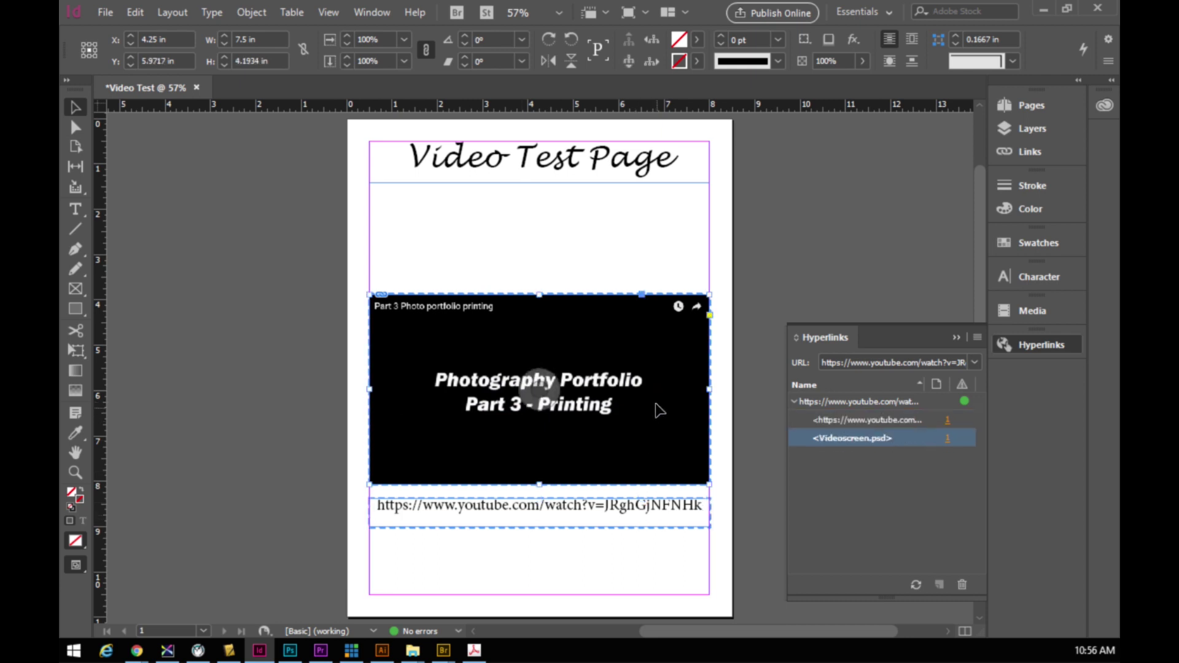
Step: Shift the web address frame down to about Y 9.06 in and add a text frame above it reading "Click the video to view on Youtube"
left_click(614, 520)
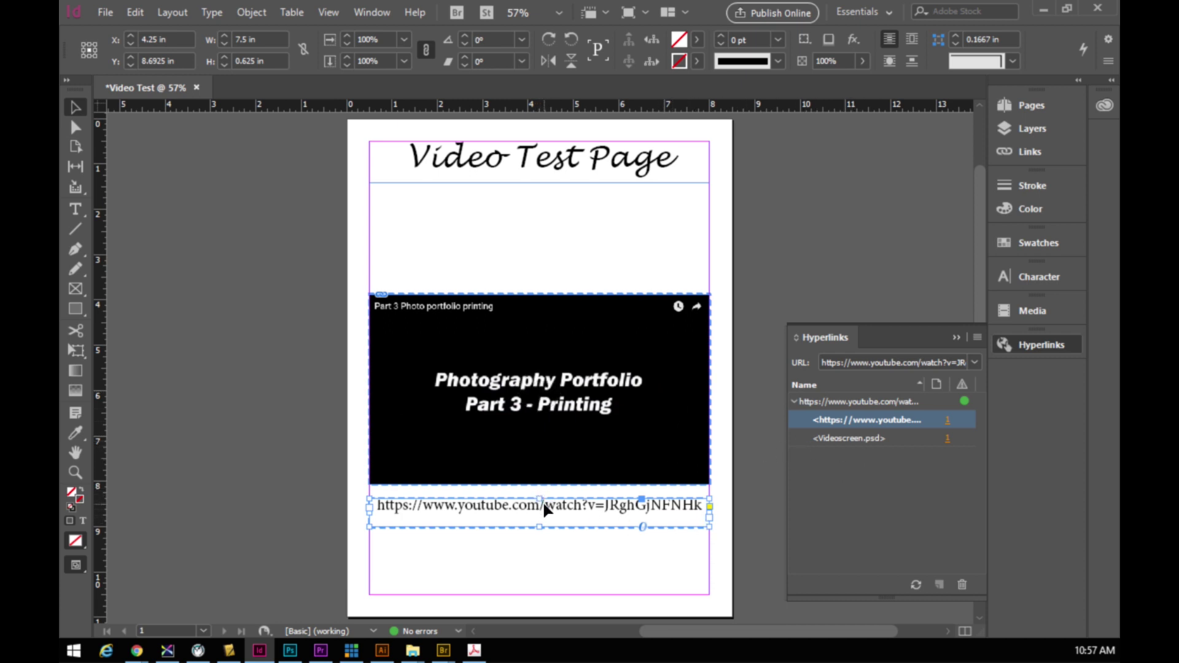
left_click_drag(564, 504, 569, 521)
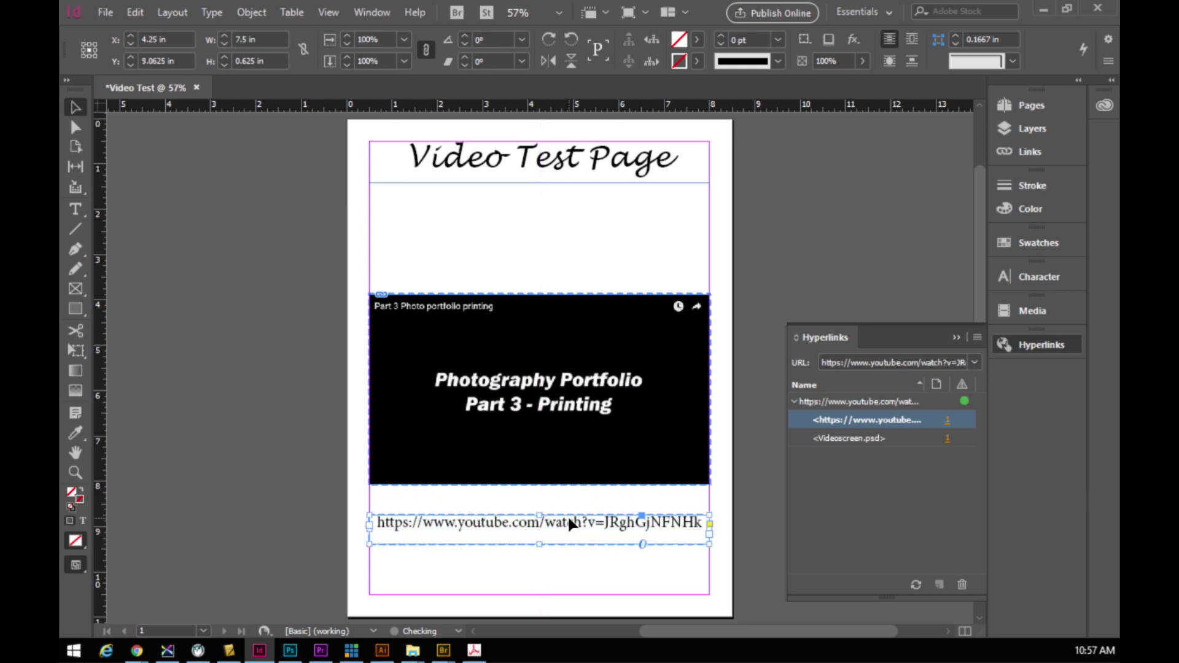
left_click(75, 210)
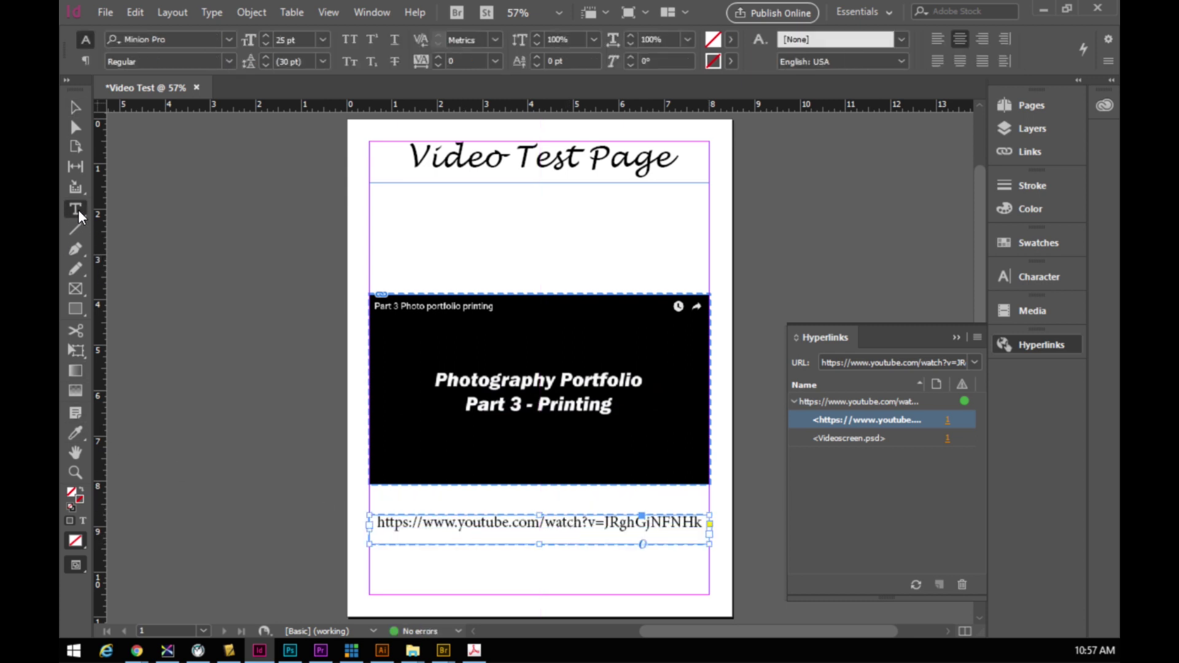
left_click_drag(373, 491, 704, 509)
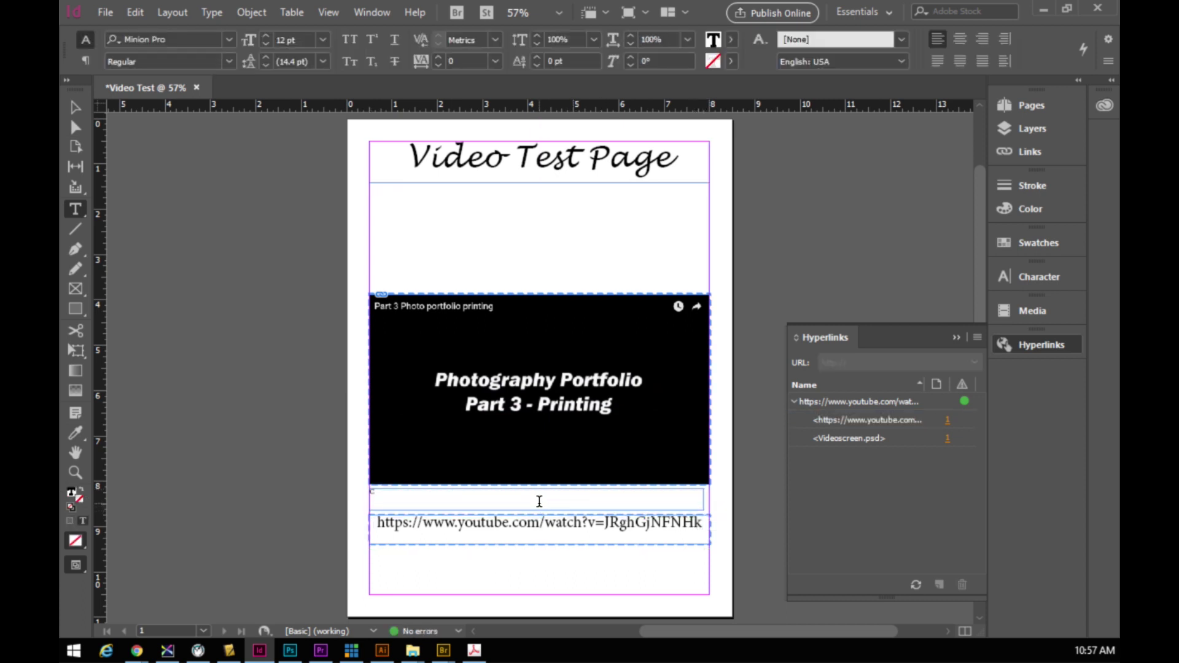
type("Click the video to view in")
key("BackSpace")
key("BackSpace")
type("on Youtube")
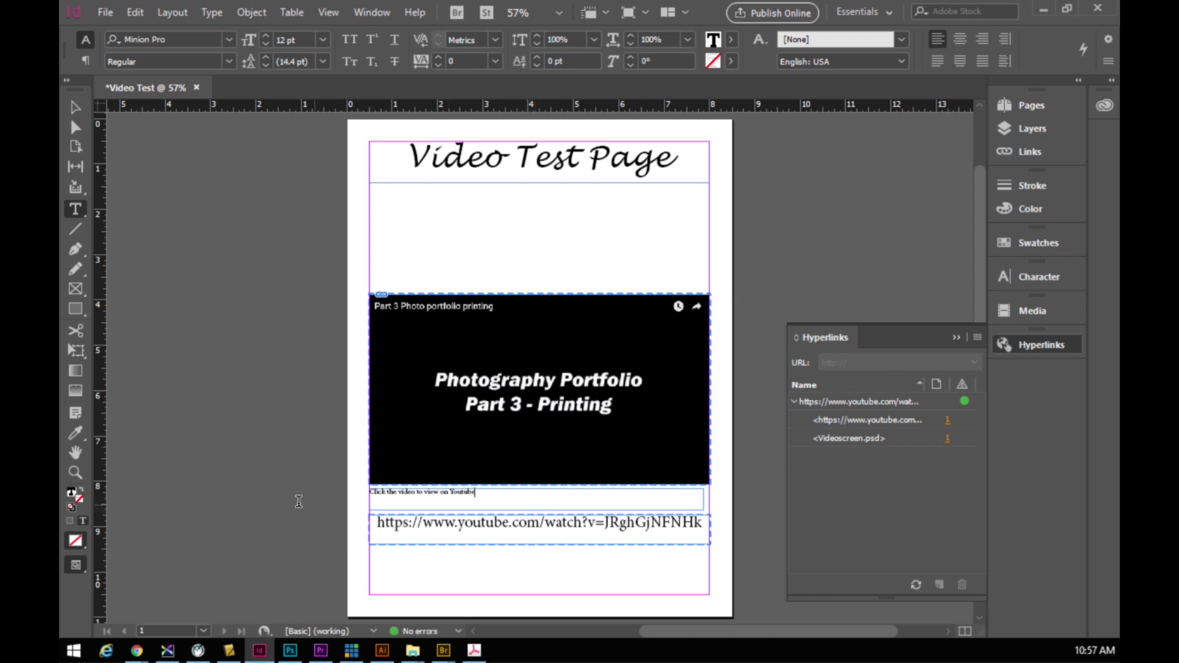
Step: Center the caption text below the screenshot and set its font size to 28 pt
key("ctrl+a")
left_click(959, 39)
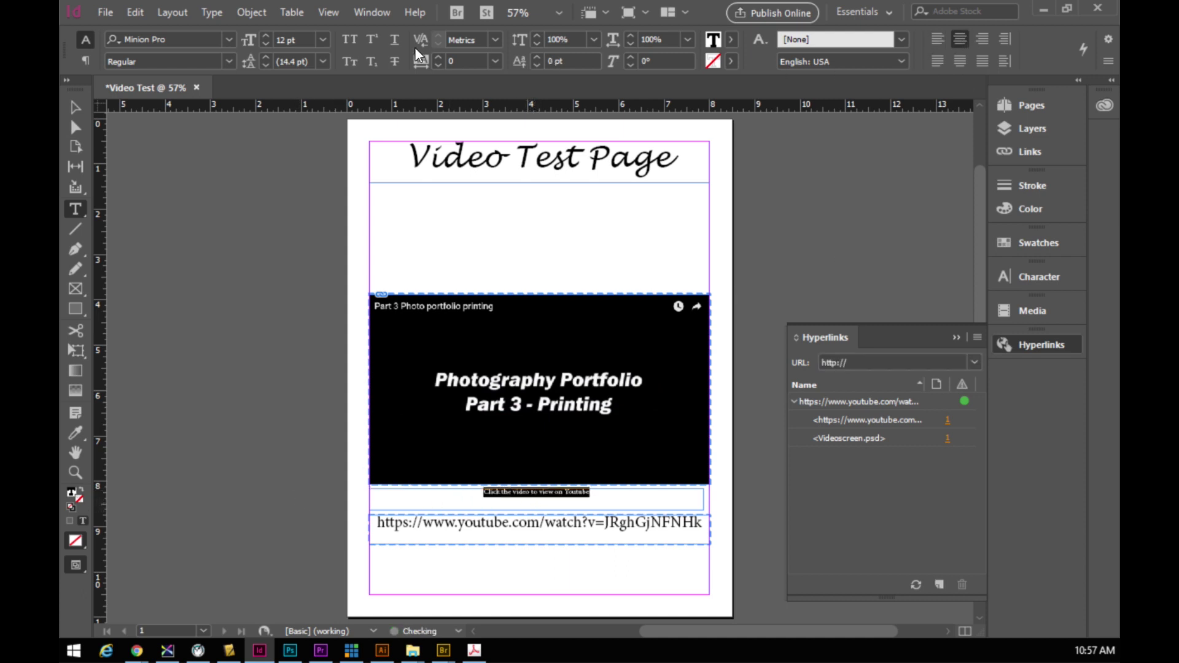
left_click(267, 36)
left_click(266, 35)
left_click(266, 35)
left_click(266, 36)
left_click(267, 36)
left_click(267, 35)
left_click(267, 36)
left_click(266, 35)
left_click(267, 35)
left_click(266, 36)
left_click(267, 36)
left_click(266, 36)
left_click(266, 35)
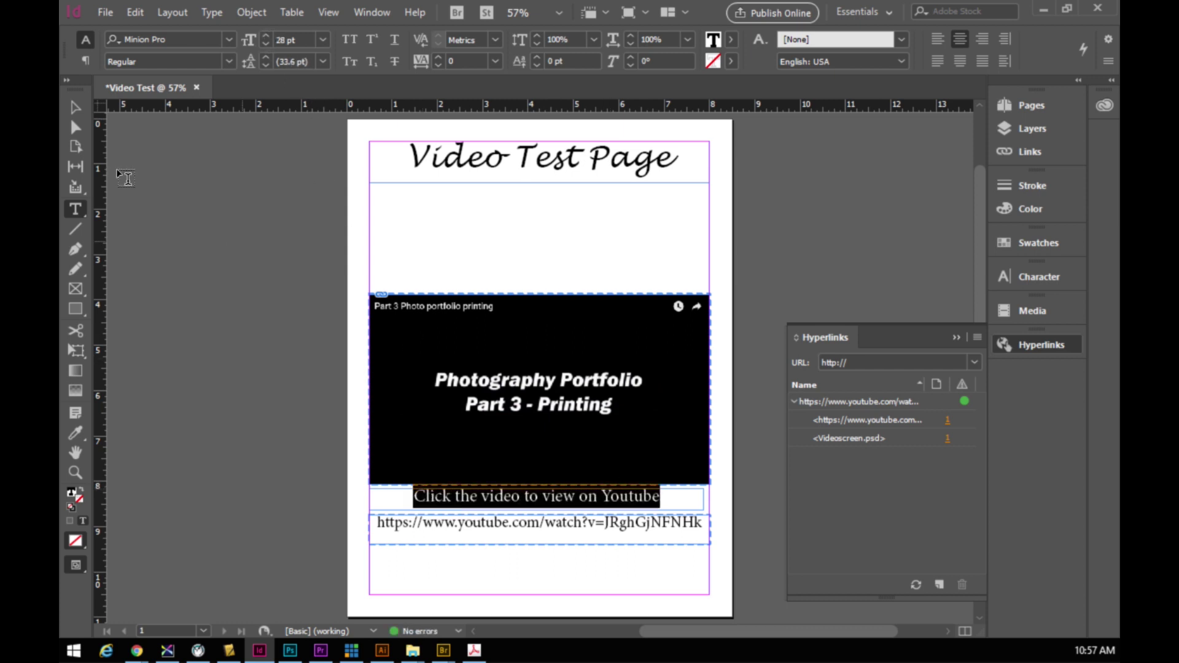
left_click(74, 110)
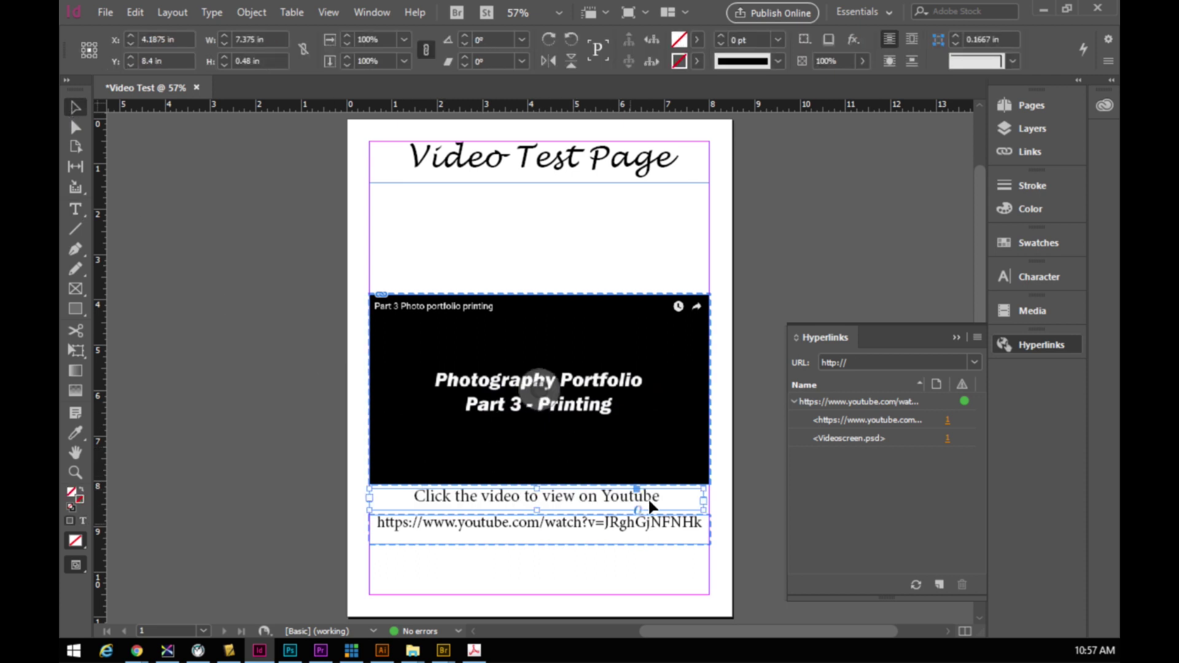
left_click(467, 283)
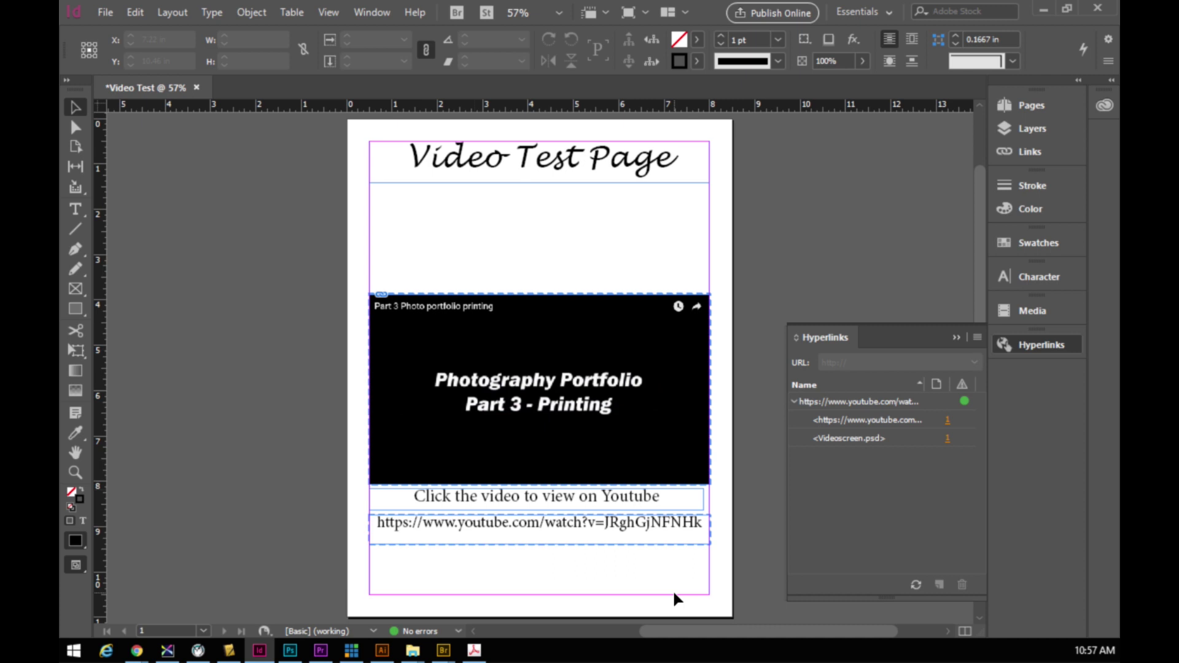
left_click(957, 338)
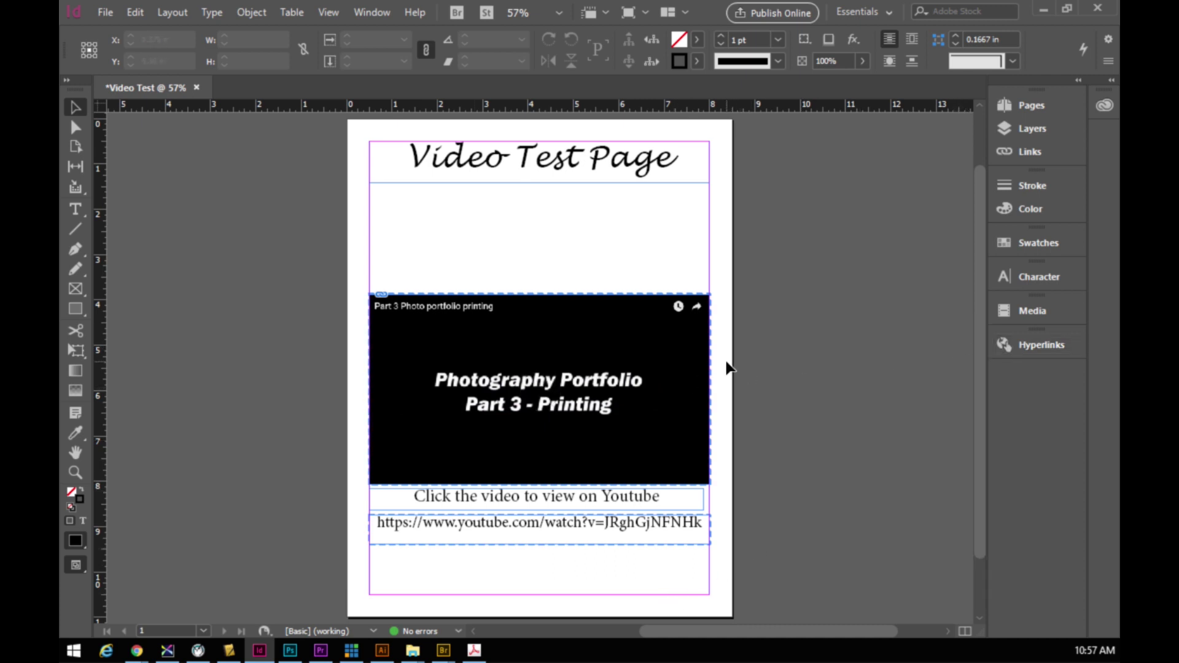
Step: Export the document as an Adobe PDF (Interactive) named Video Test.pdf in the Comtech 3 folder, including all forms and media and viewing after exporting
left_click(108, 13)
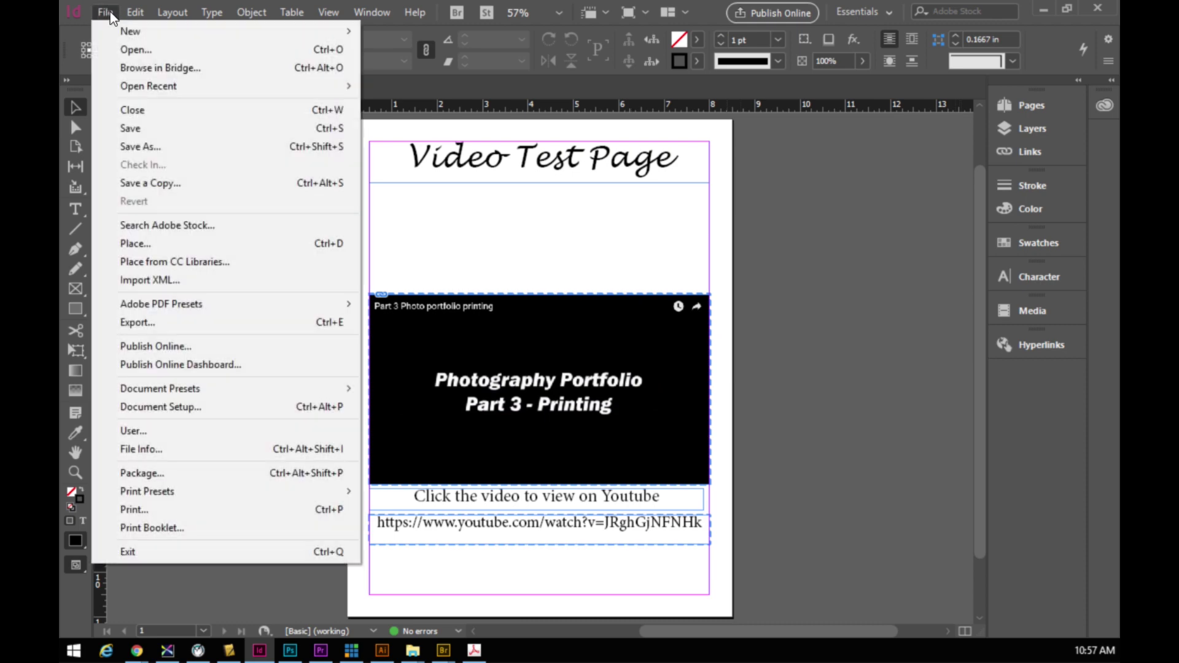
left_click(184, 322)
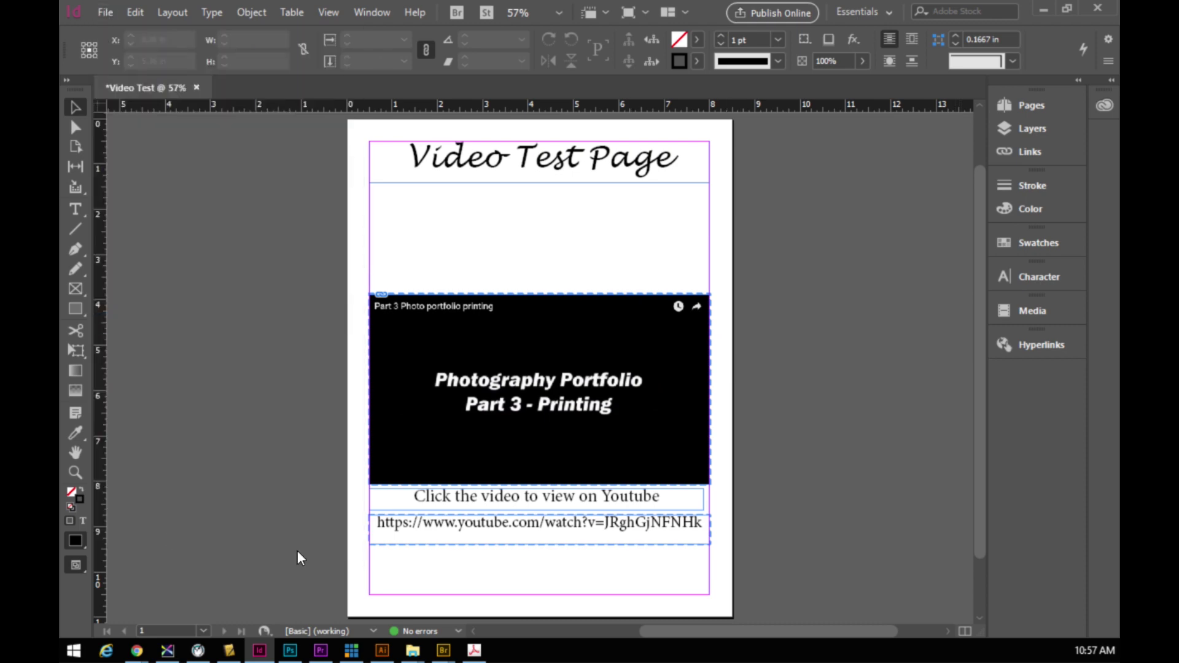
left_click(496, 503)
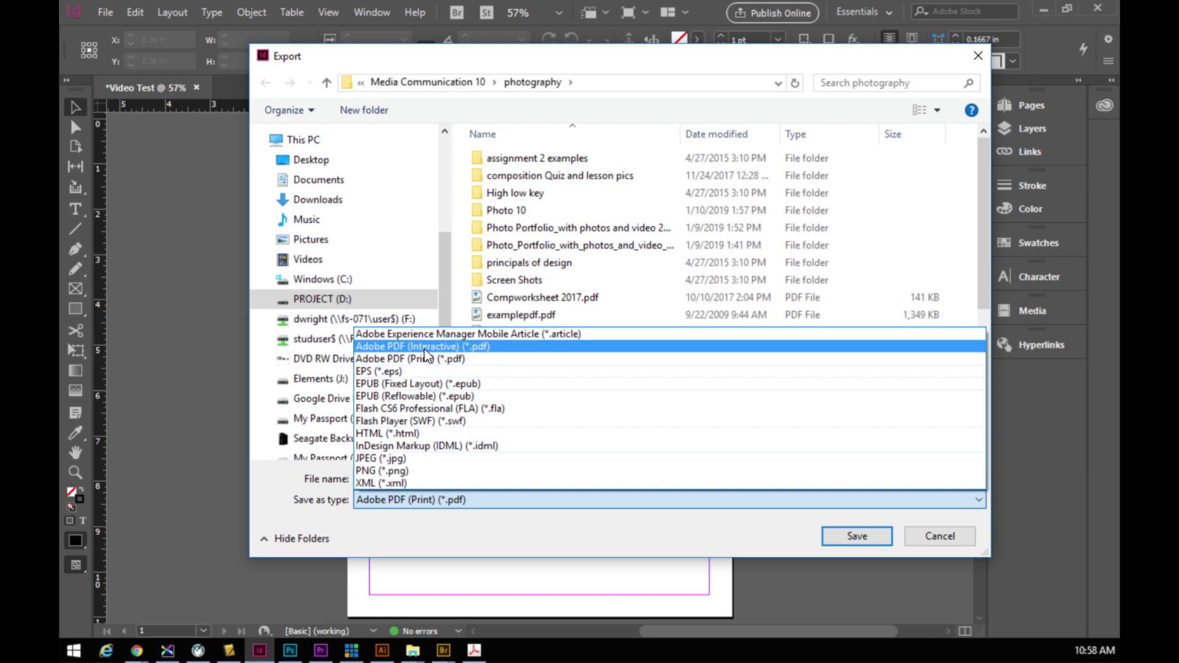
left_click(393, 348)
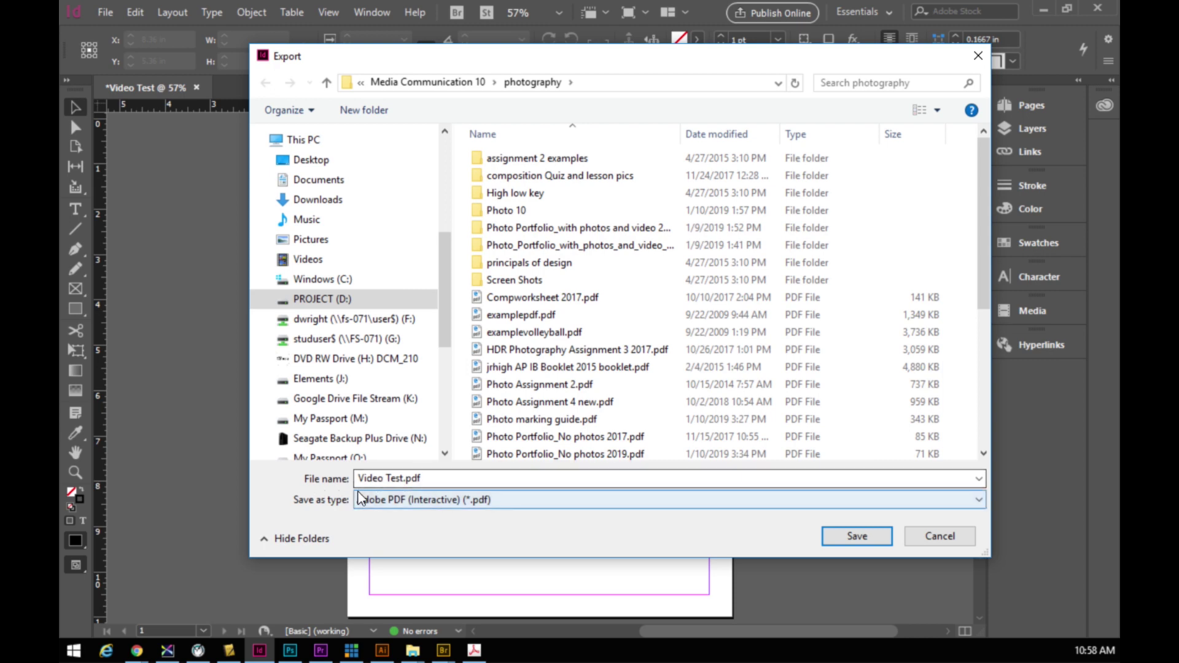
left_click(456, 82)
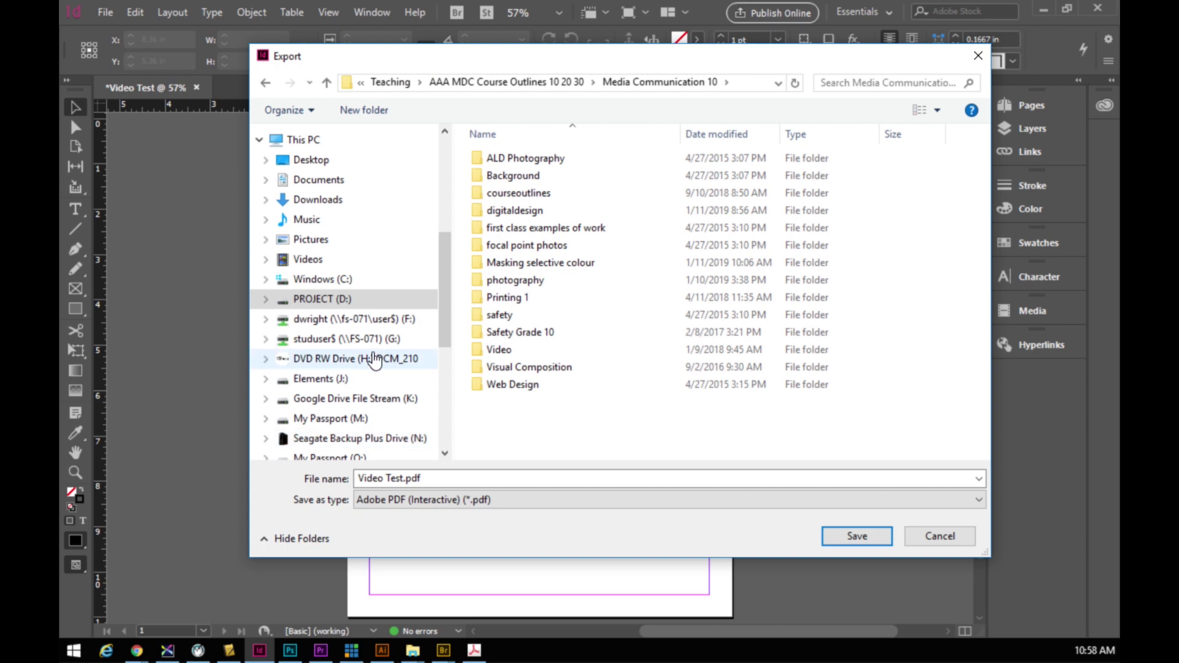
left_click(368, 320)
left_click(514, 215)
double_click(514, 219)
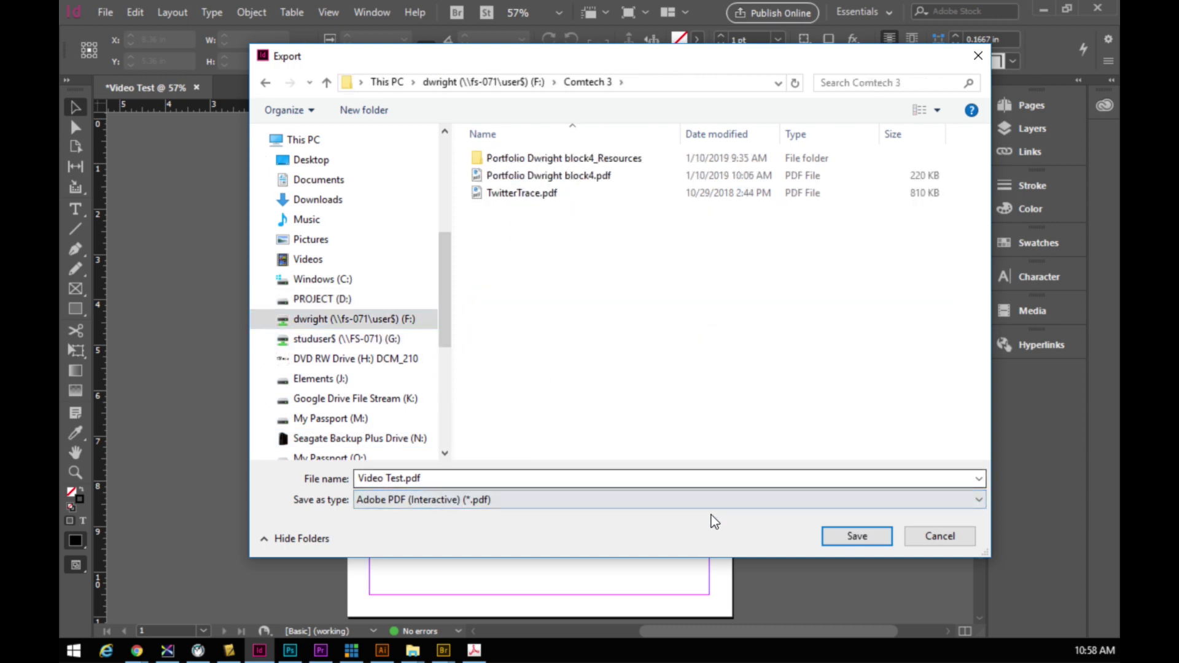
left_click(858, 536)
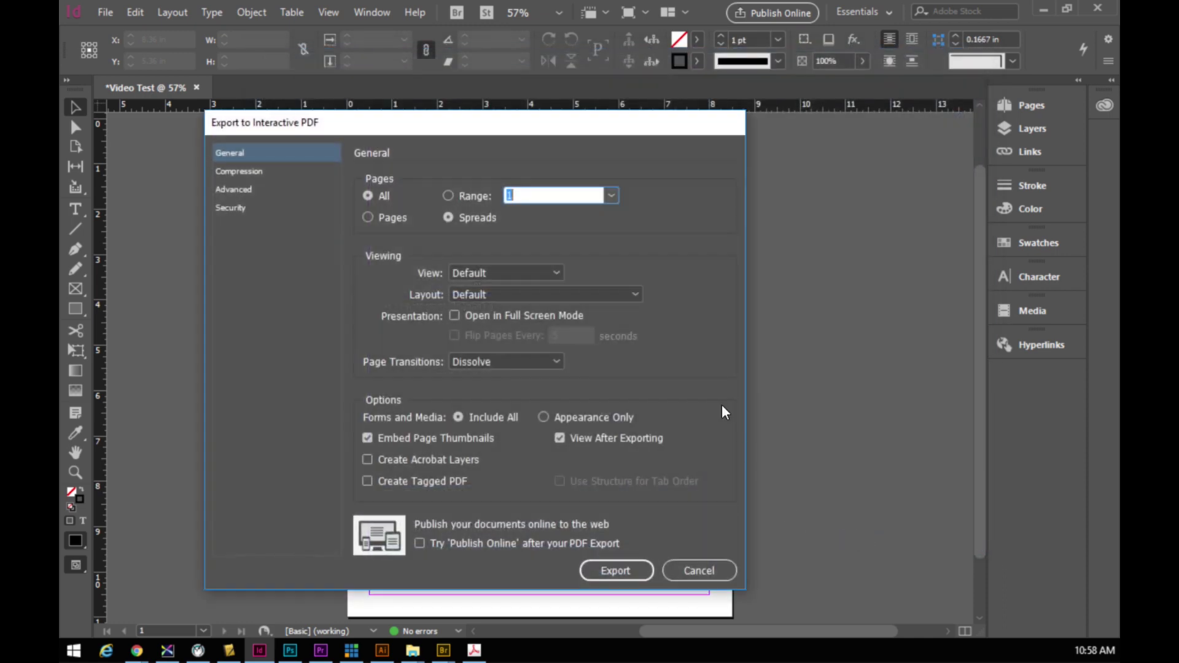
left_click_drag(432, 126, 501, 77)
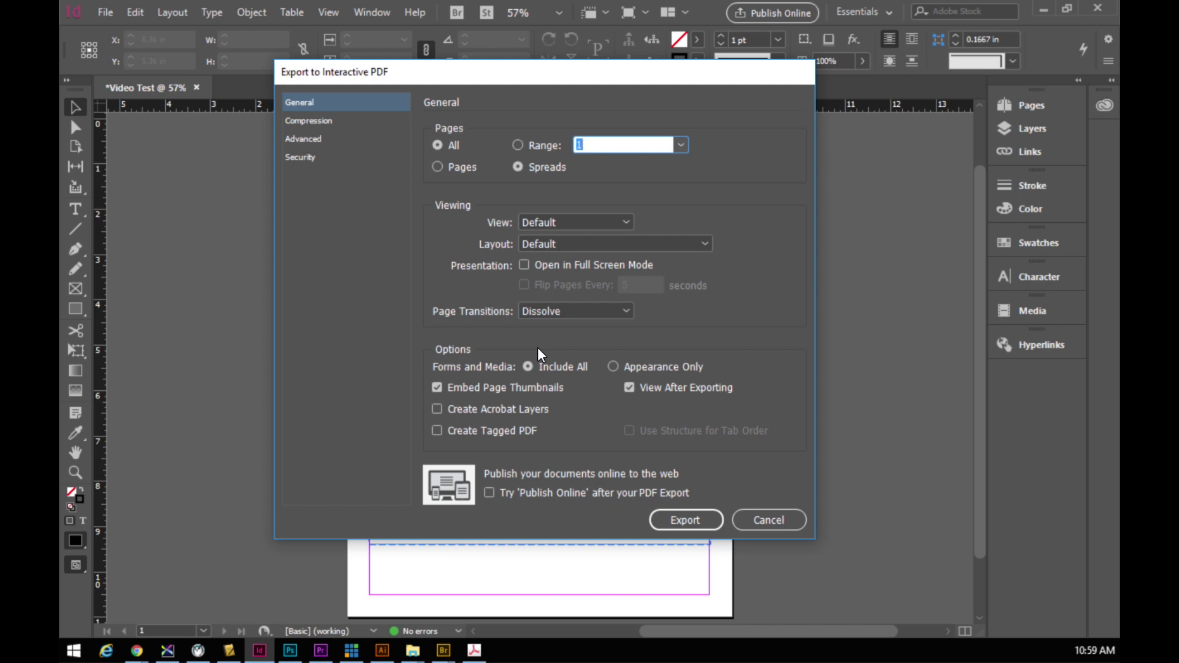
left_click(699, 522)
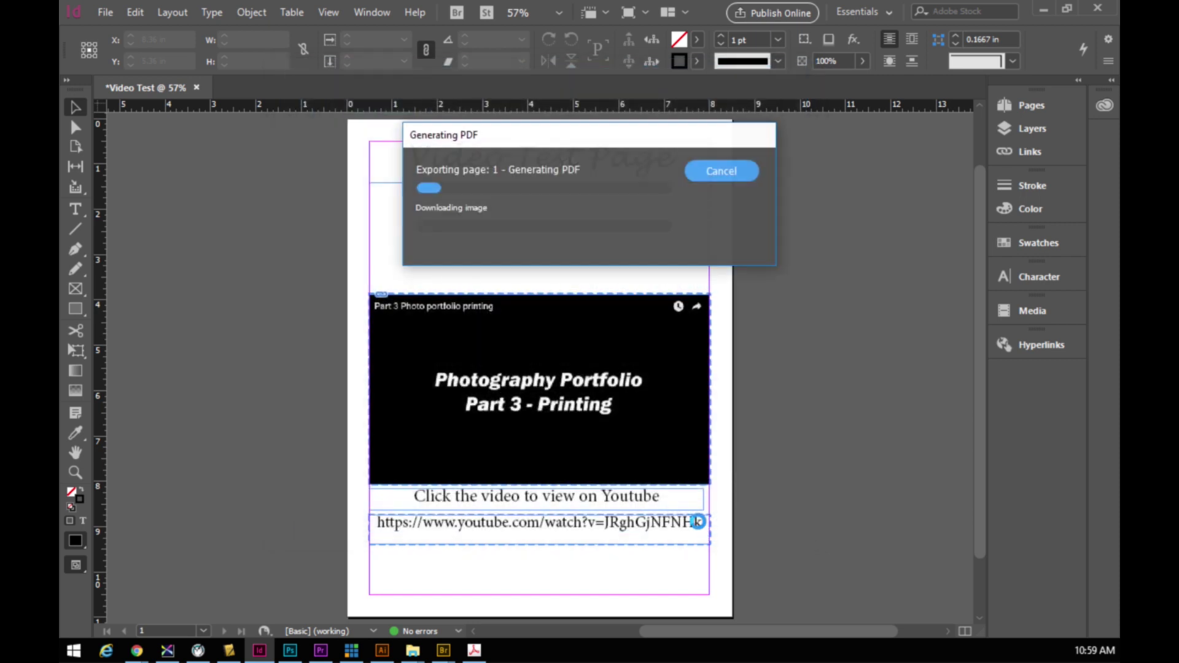